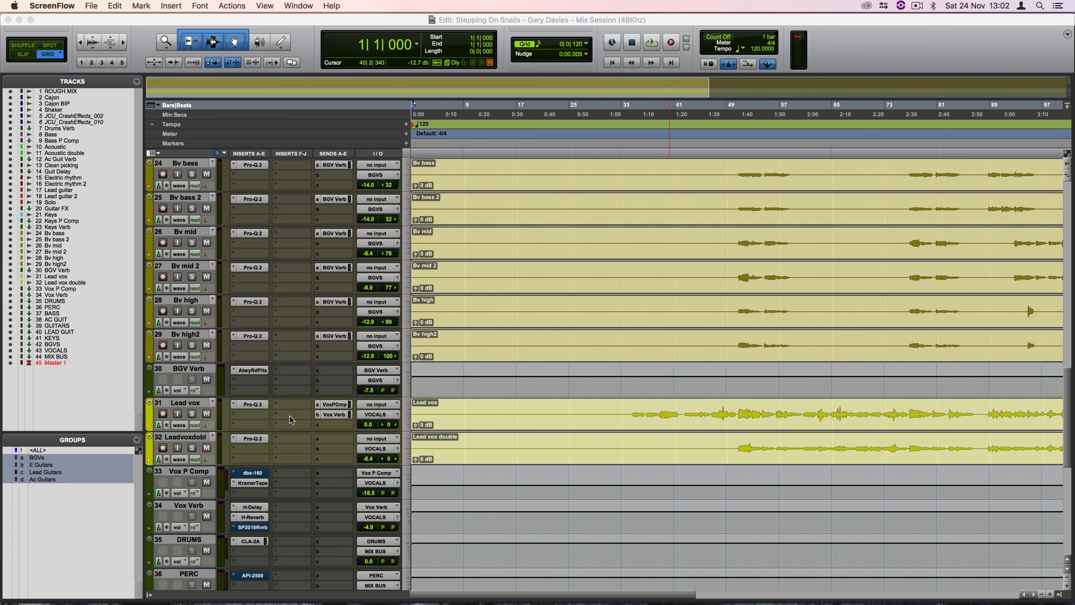
Step: Play the song from bar 23, comparing the soloed Acoustic and Acoustic double tracks with the full mix
{"action": "scroll", "coordinate": [280, 427], "scroll_direction": "up", "scroll_amount": 6}
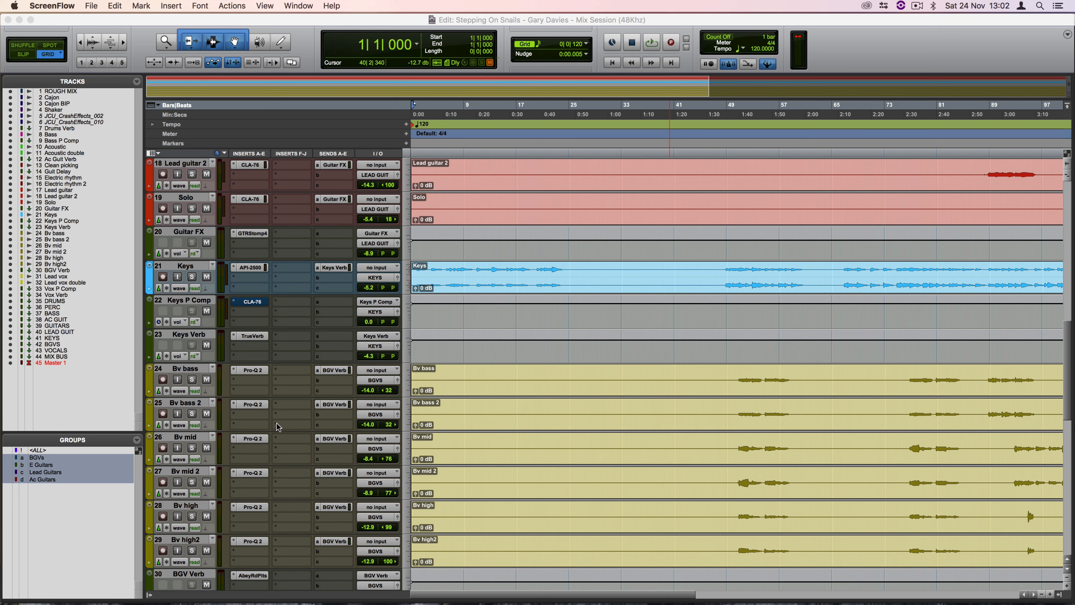
{"action": "scroll", "coordinate": [278, 427], "scroll_direction": "up", "scroll_amount": 3}
{"action": "scroll", "coordinate": [278, 427], "scroll_direction": "up", "scroll_amount": 1}
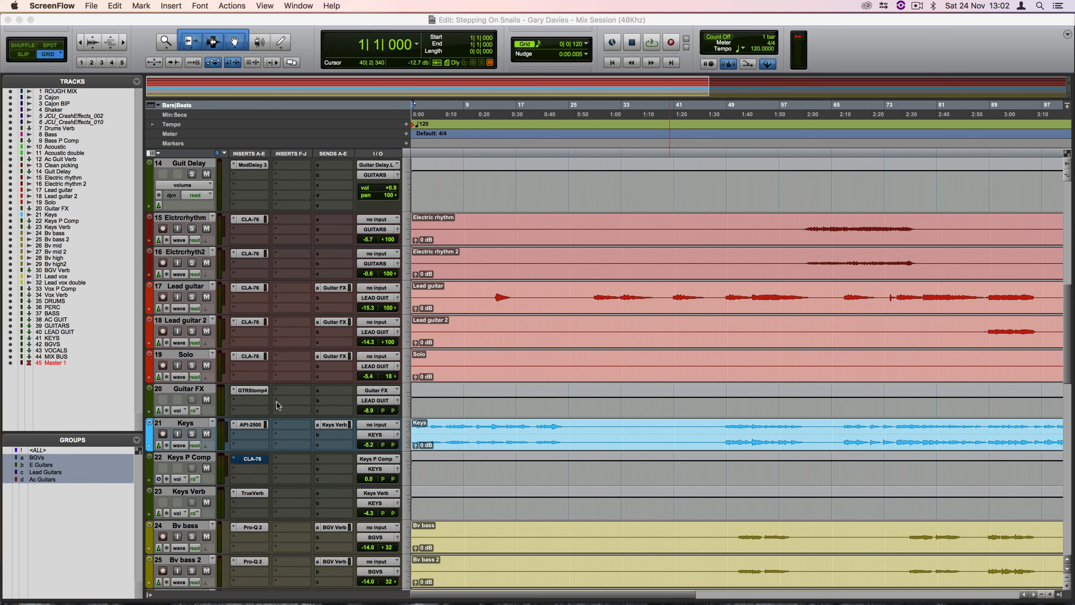
{"action": "scroll", "coordinate": [278, 406], "scroll_direction": "up", "scroll_amount": 4}
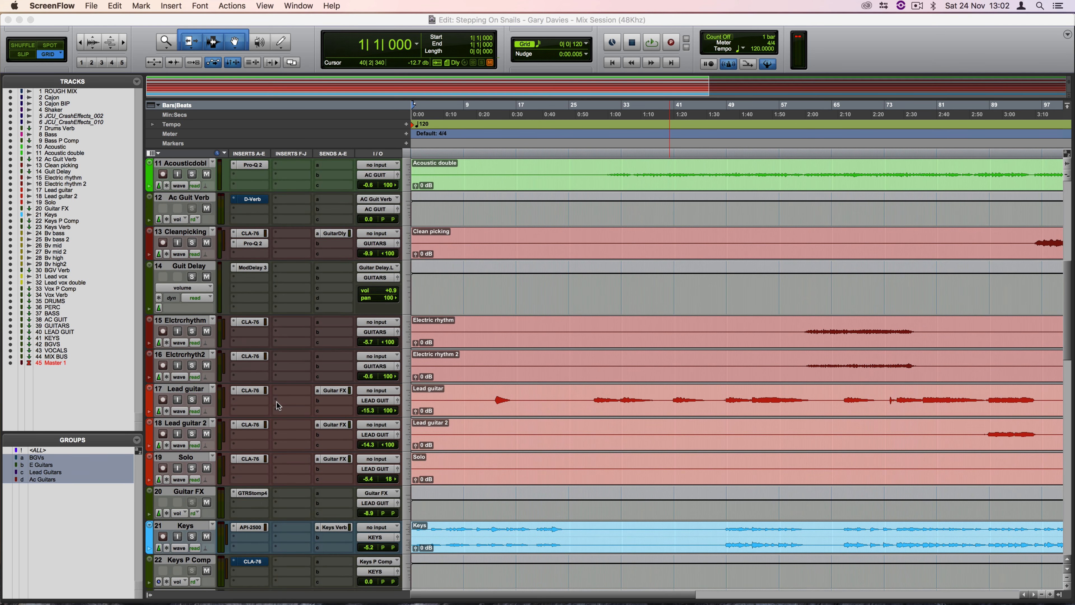
{"action": "scroll", "coordinate": [278, 405], "scroll_direction": "up", "scroll_amount": 2}
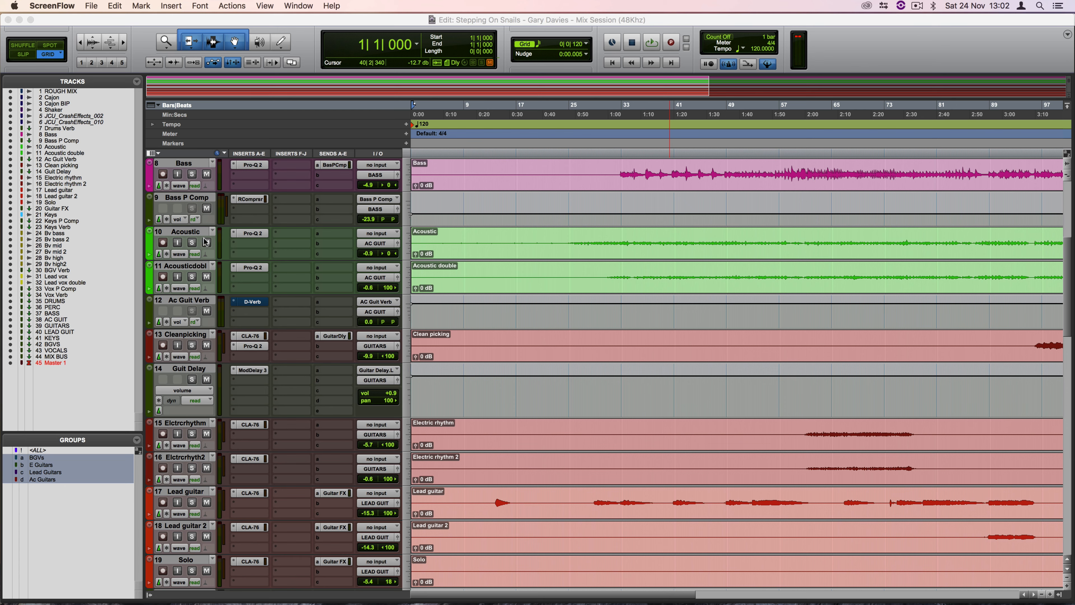
{"action": "left_click", "coordinate": [557, 104]}
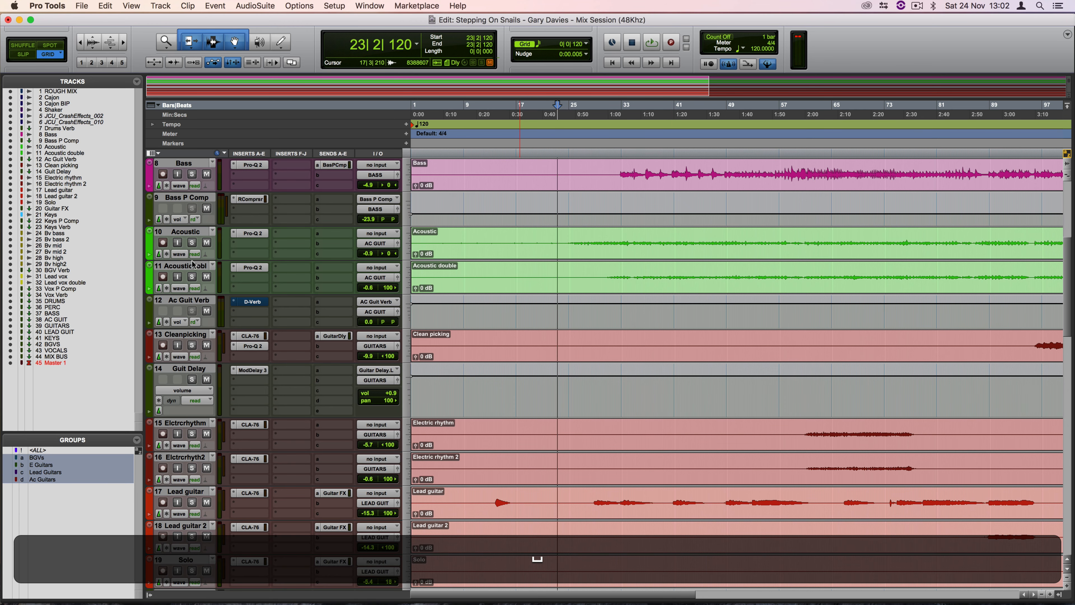
{"action": "key", "text": "space"}
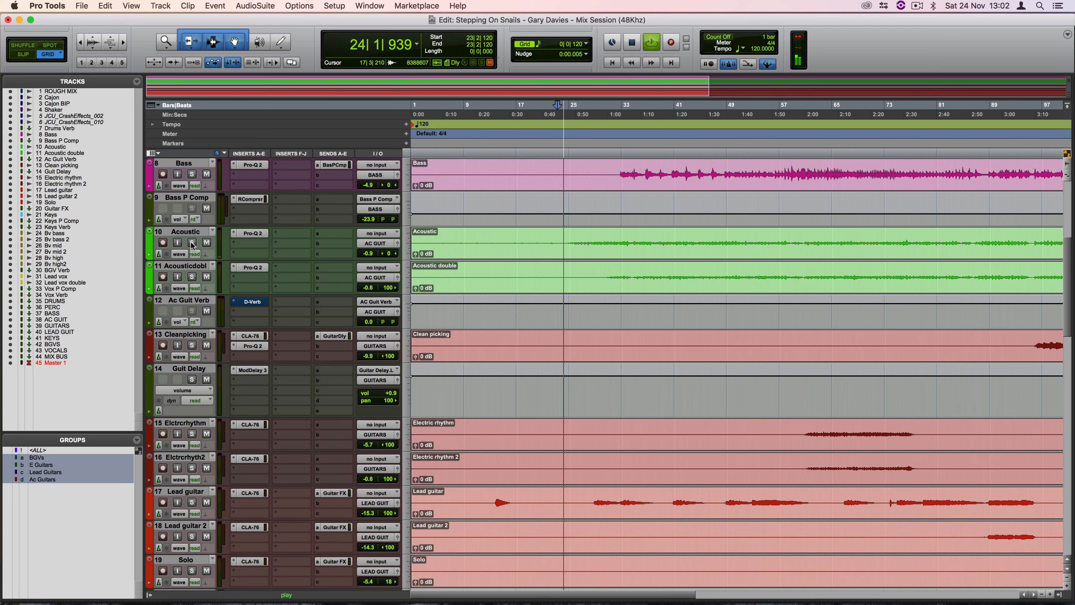
{"action": "left_click", "coordinate": [192, 277]}
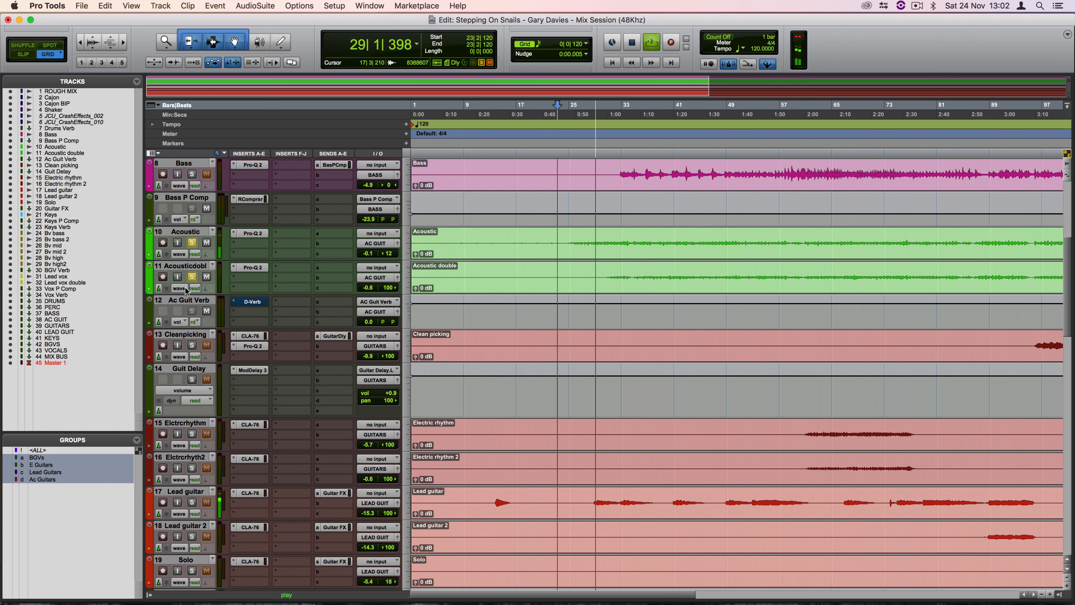
{"action": "left_click", "coordinate": [191, 277]}
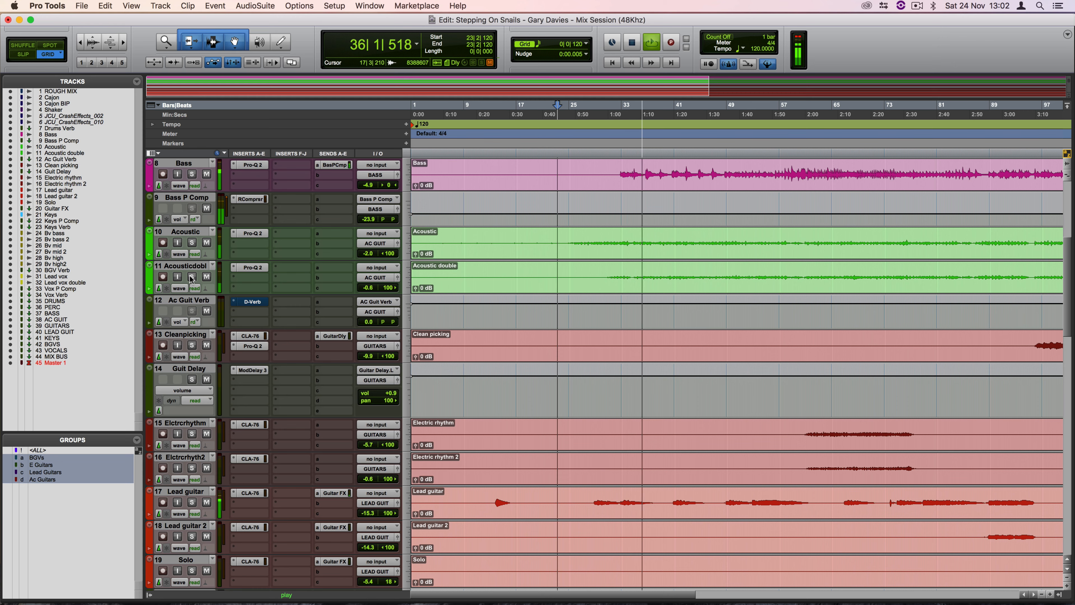
{"action": "key", "text": "space"}
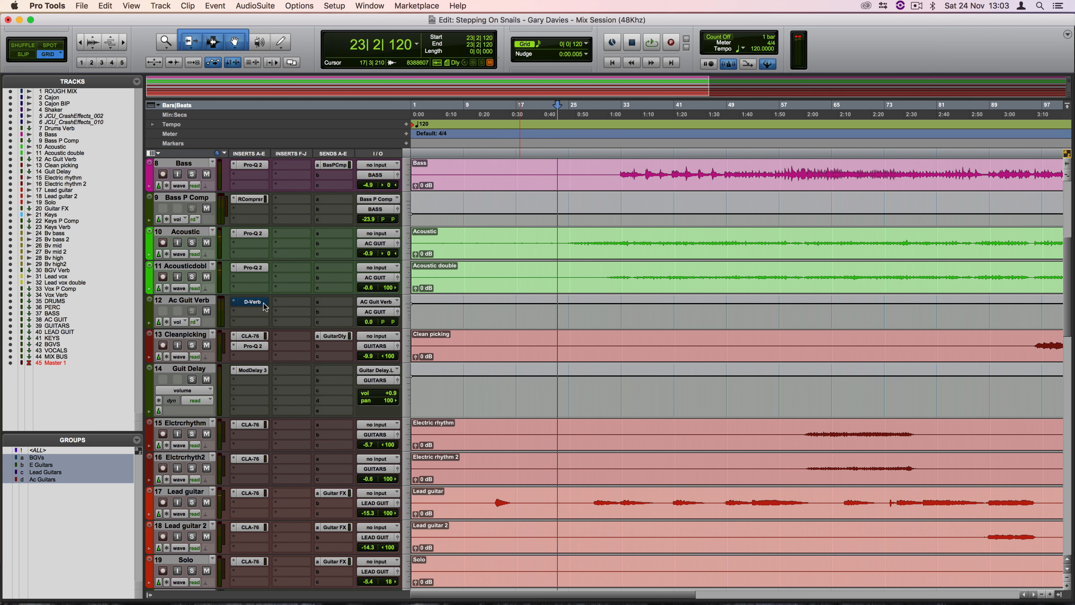
Step: Send both acoustic guitar tracks to the AC Guit Verb stereo bus from send A, with the send level at 0.0 dB
{"action": "left_click", "coordinate": [198, 233]}
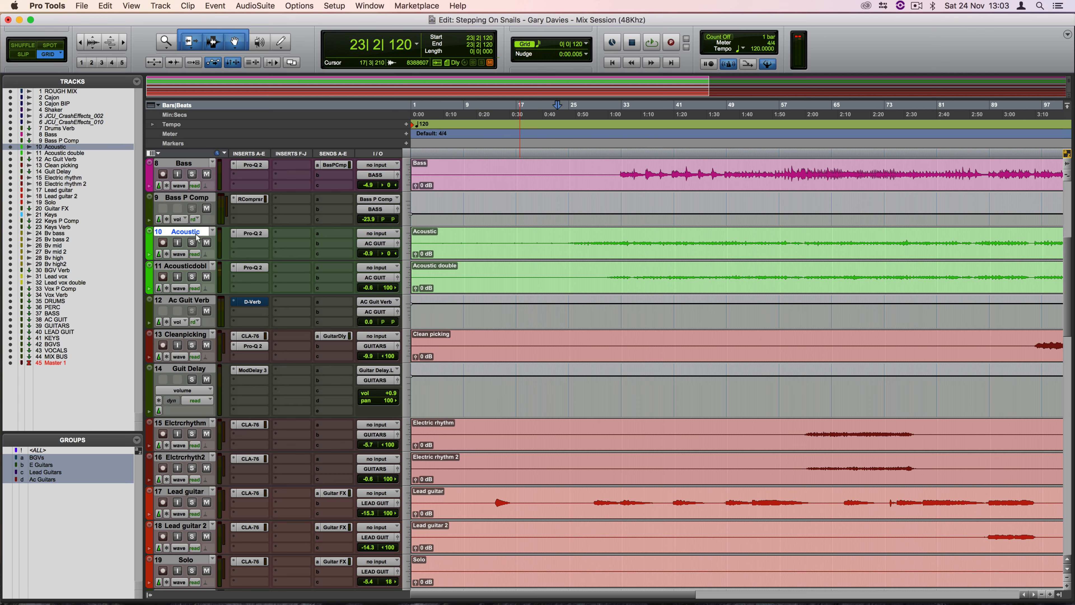
{"action": "left_click", "coordinate": [196, 267], "text": "shift"}
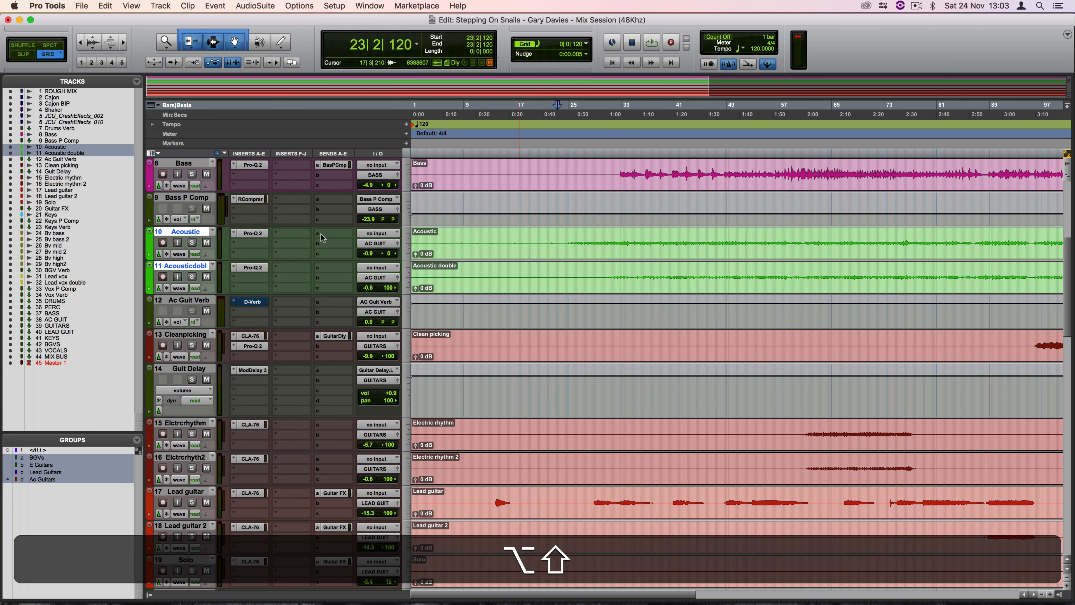
{"action": "left_click", "coordinate": [321, 235], "text": "alt+shift"}
{"action": "mouse_move", "coordinate": [373, 244]}
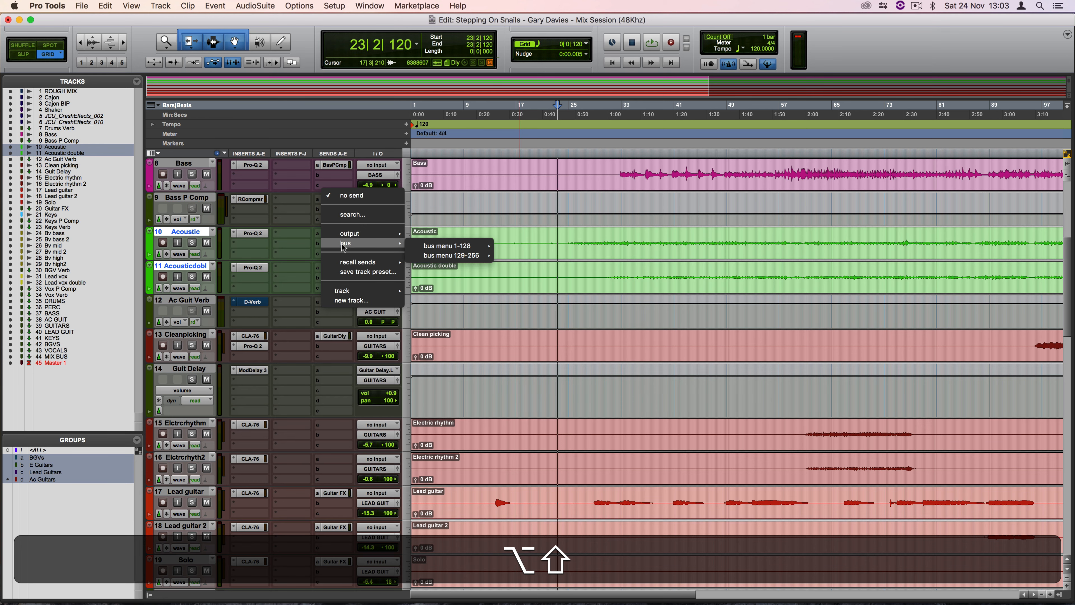
{"action": "mouse_move", "coordinate": [468, 249]}
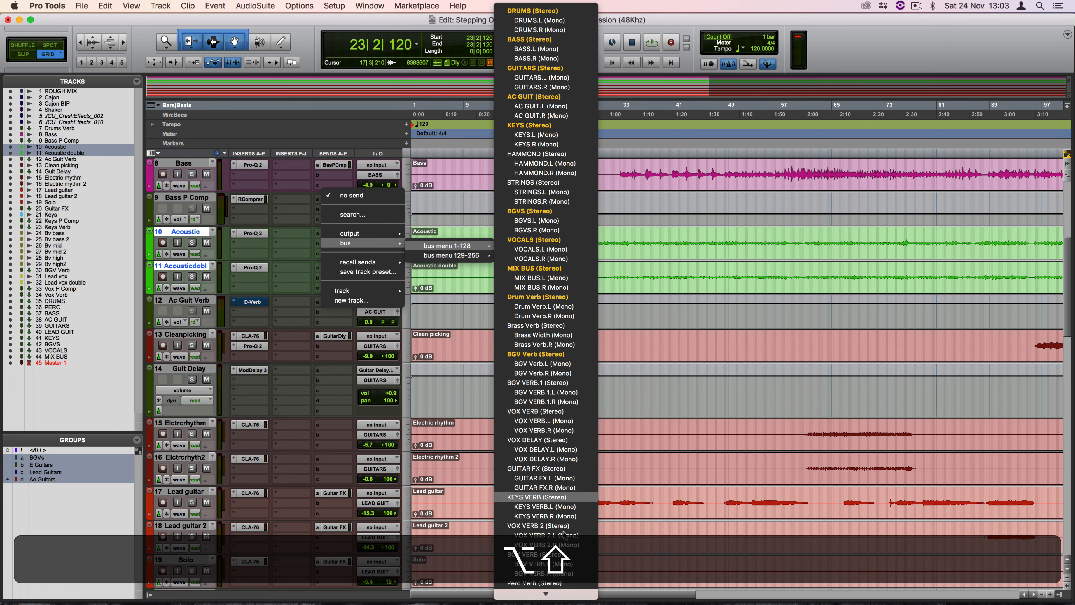
{"action": "mouse_move", "coordinate": [533, 594]}
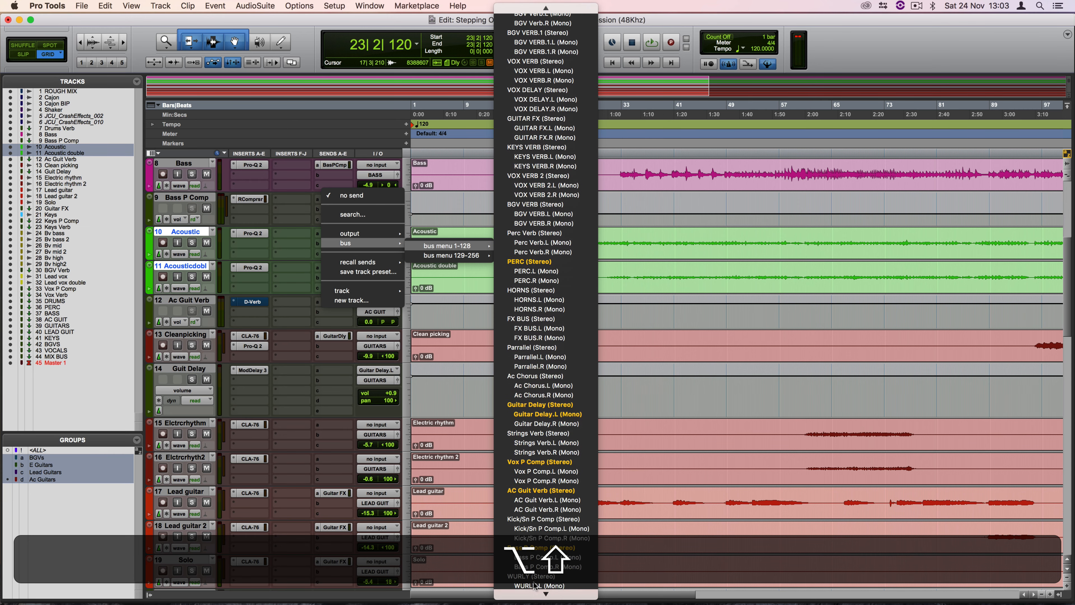
{"action": "left_click", "coordinate": [540, 491], "text": "alt+shift"}
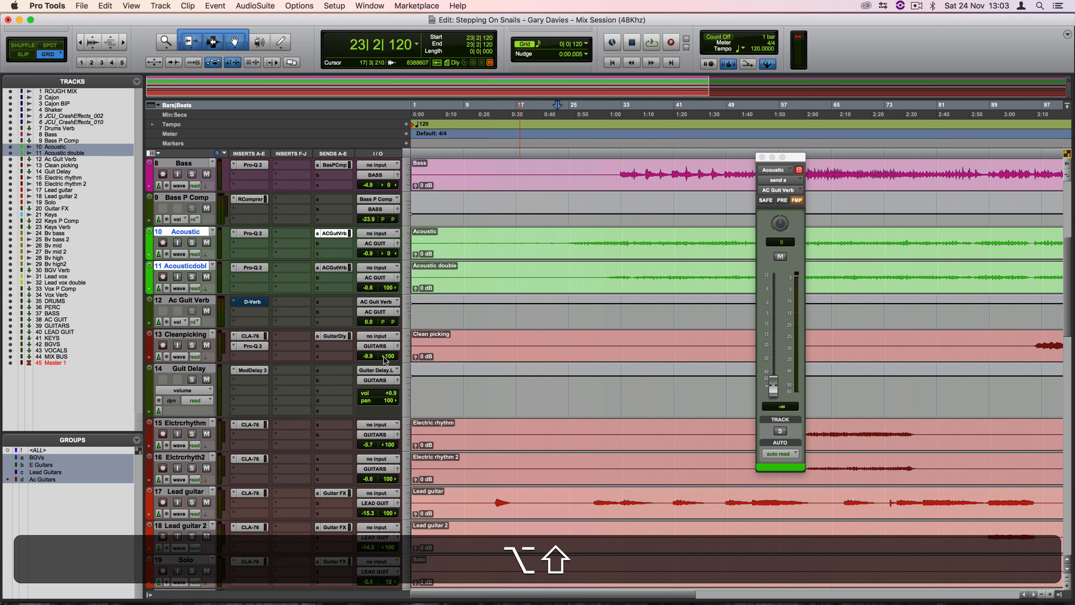
{"action": "left_click", "coordinate": [775, 387], "text": "alt+shift"}
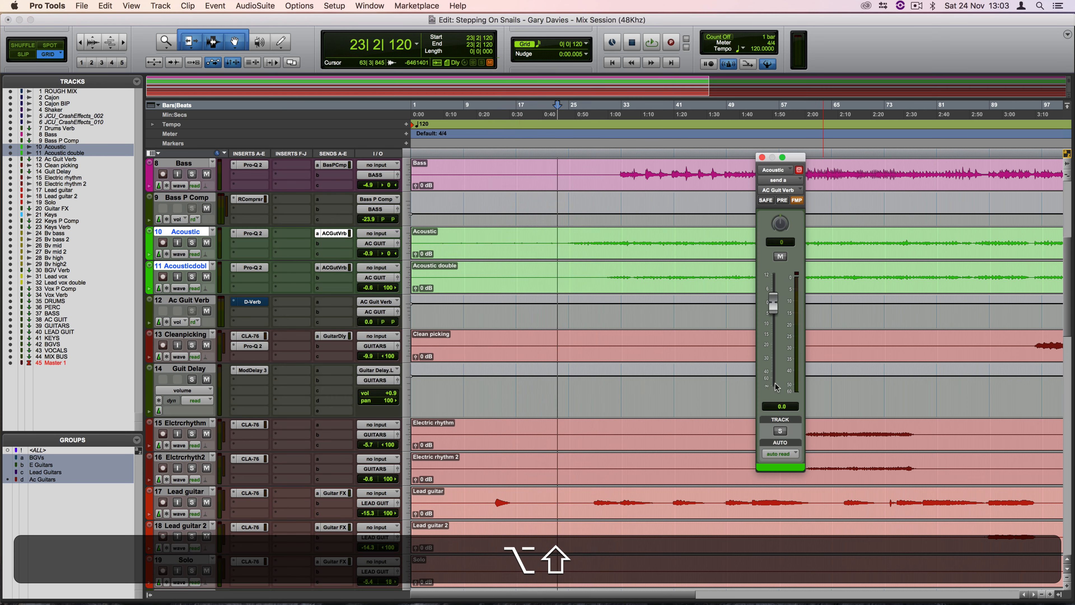
{"action": "left_click", "coordinate": [761, 157], "text": "alt+shift"}
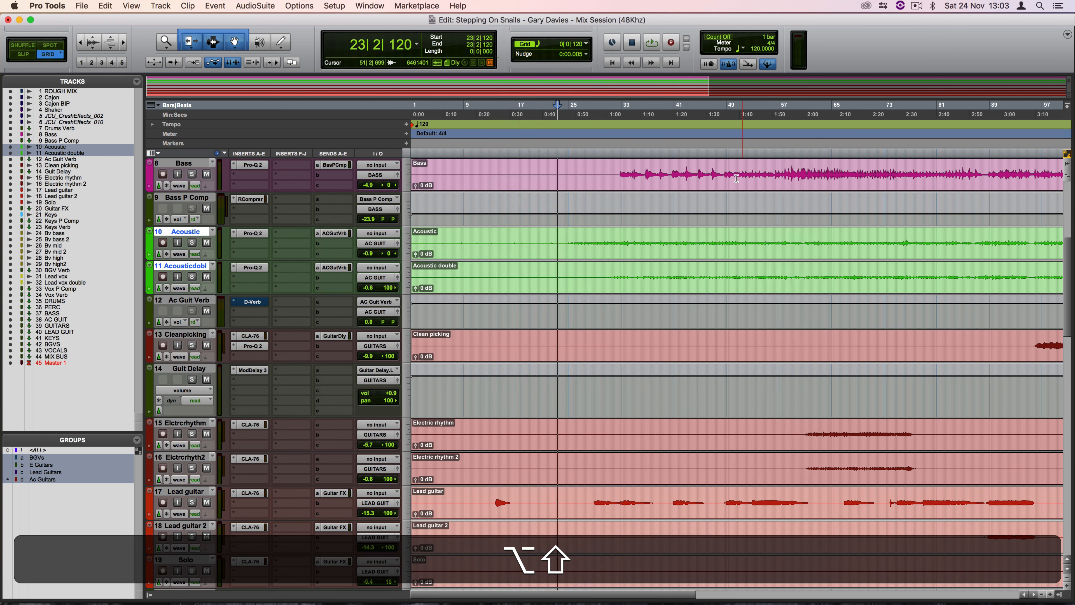
Step: Set the D-Verb on the Ac Guit Verb track to a small Room 1 reverb with a decay of about 839 ms
{"action": "left_click", "coordinate": [251, 302]}
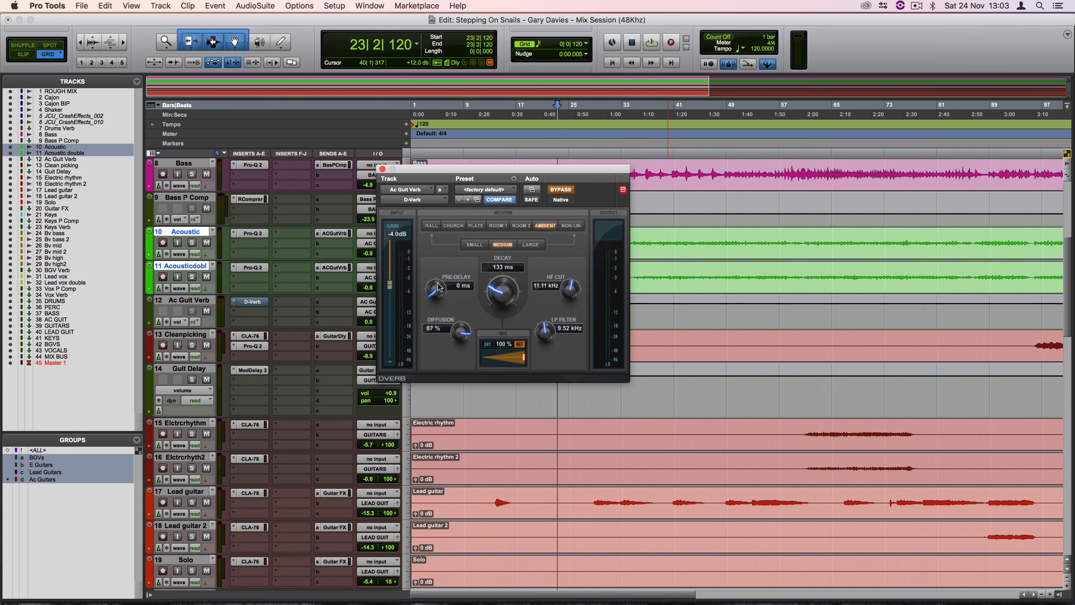
{"action": "left_click_drag", "start_coordinate": [561, 167], "coordinate": [631, 175]}
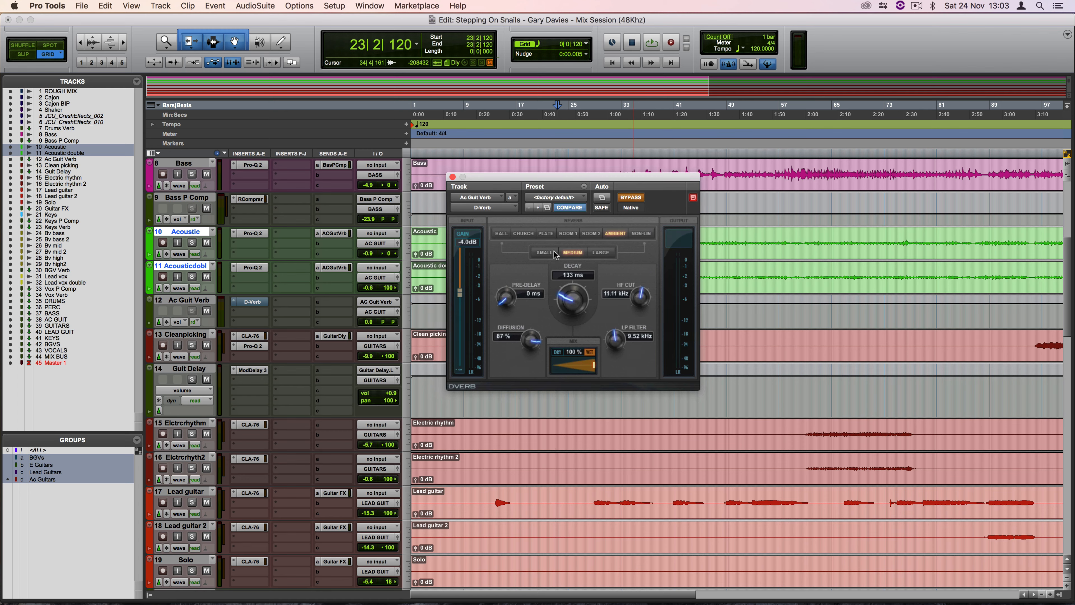
{"action": "left_click", "coordinate": [570, 233]}
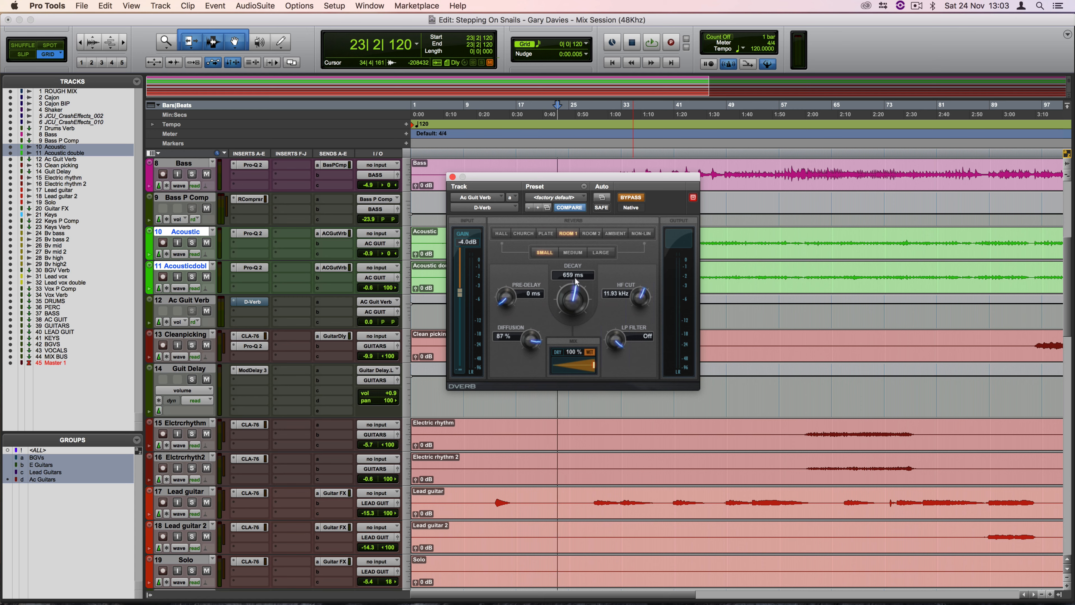
Step: Play the two acoustic guitar tracks soloed and take the D-Verb out of bypass
{"action": "left_click", "coordinate": [191, 243]}
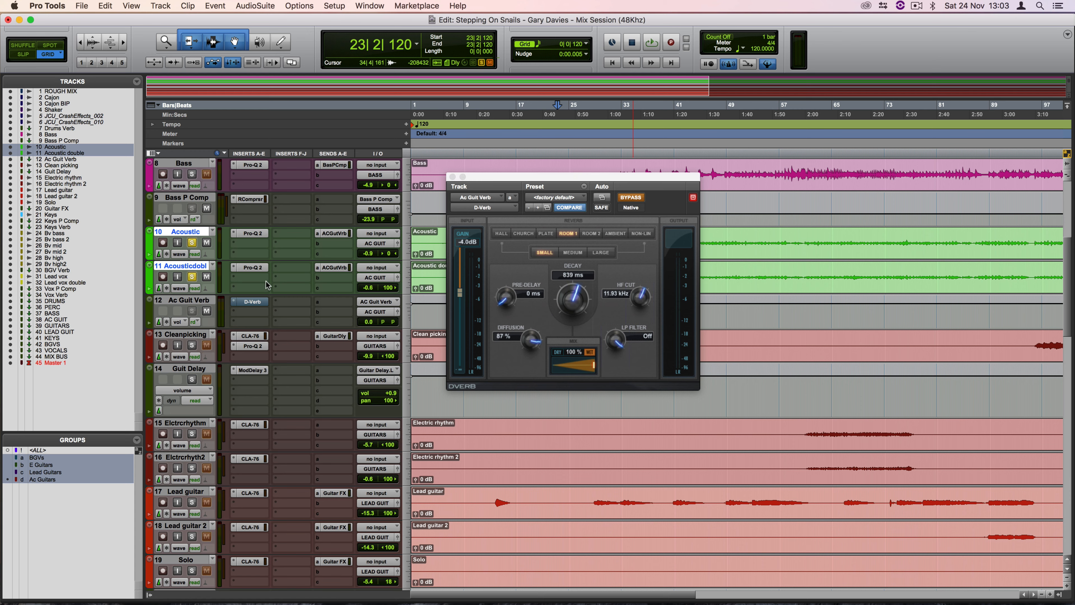
{"action": "key", "text": "space"}
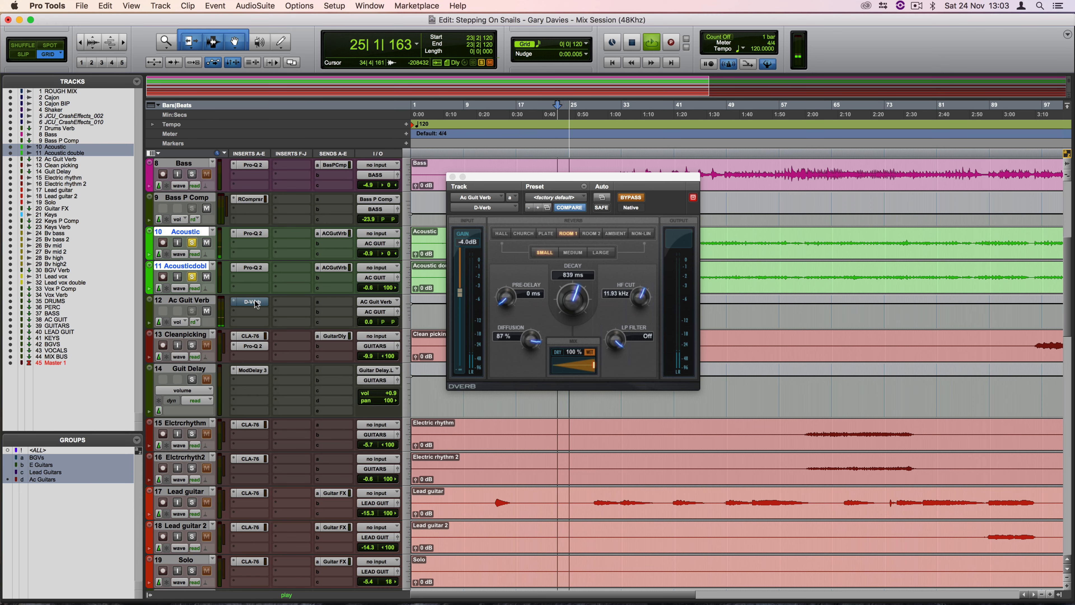
{"action": "left_click", "coordinate": [256, 304], "text": "super"}
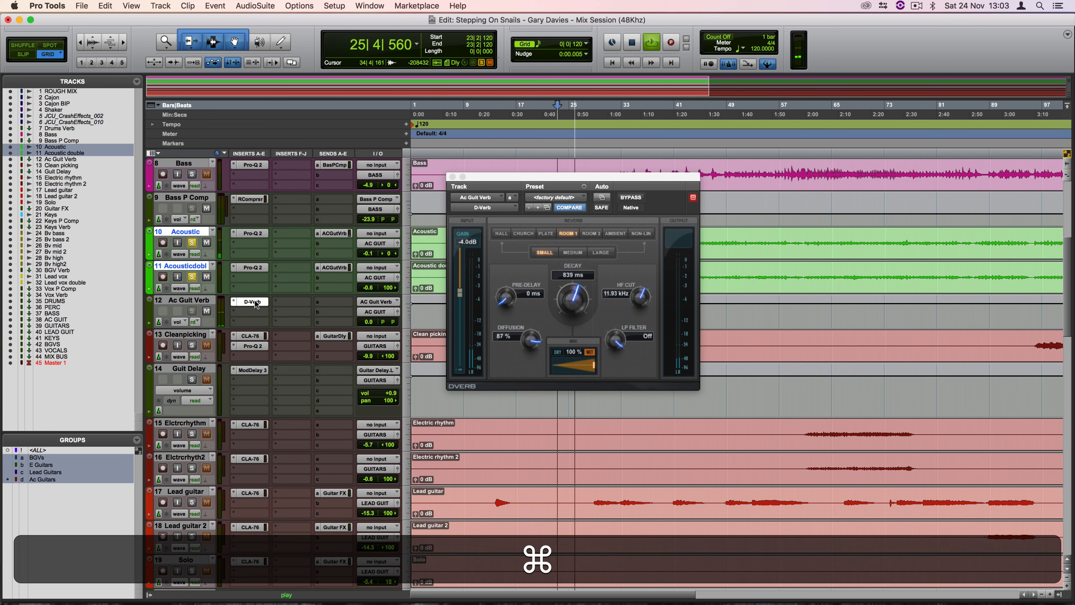
Step: Adjust the D-Verb decay to about 955 ms and lower the Ac Guit Verb track's volume to about -8.8 dB
{"action": "left_click_drag", "start_coordinate": [571, 306], "coordinate": [576, 284]}
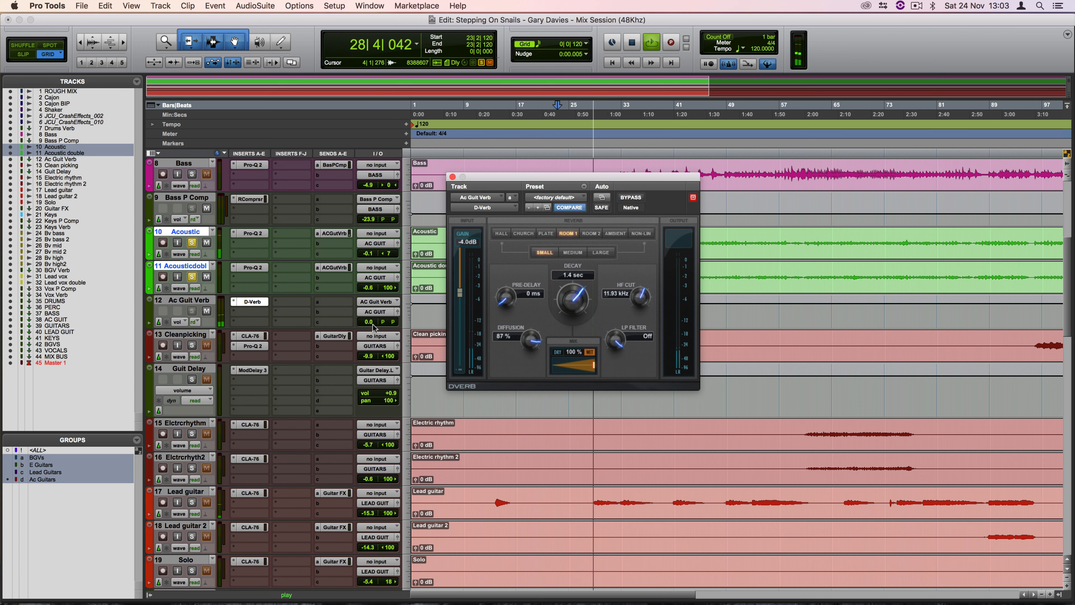
{"action": "left_click_drag", "start_coordinate": [373, 327], "coordinate": [368, 327]}
{"action": "left_click_drag", "start_coordinate": [572, 303], "coordinate": [572, 310]}
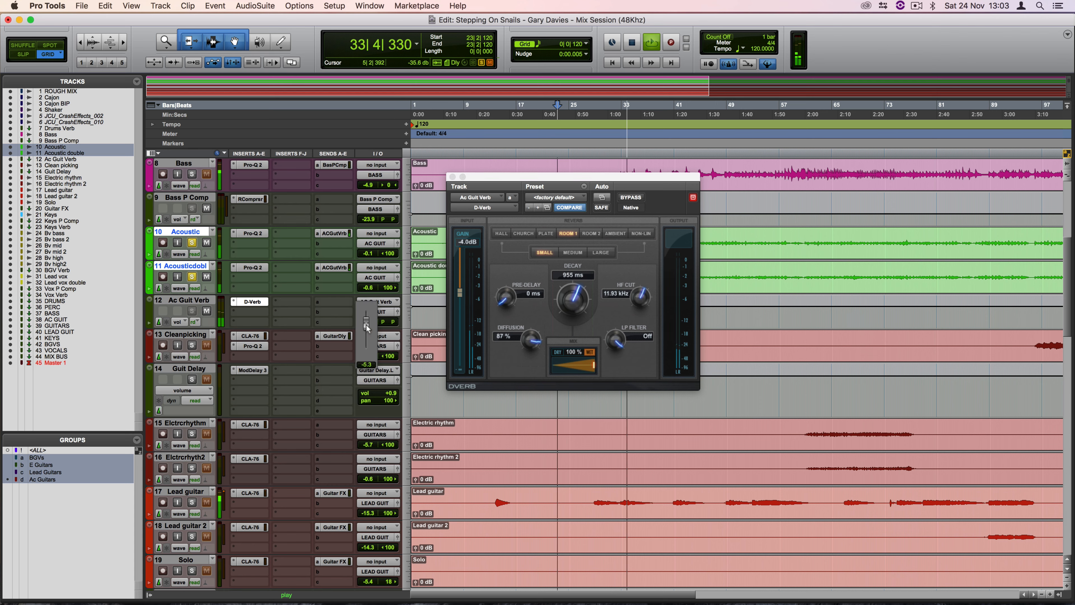
{"action": "left_click_drag", "start_coordinate": [367, 327], "coordinate": [367, 329]}
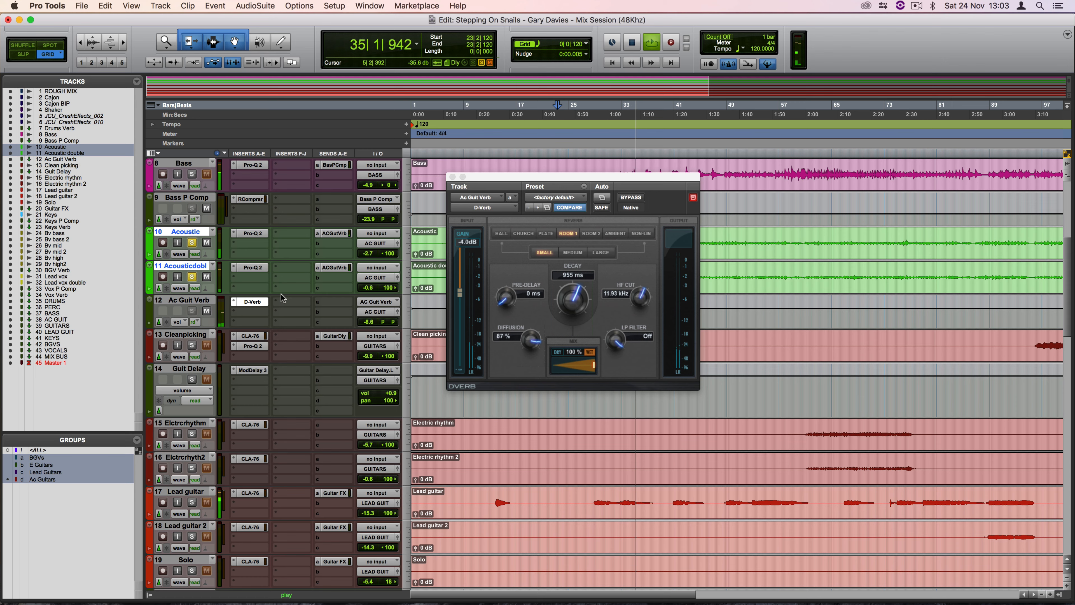
Step: Compare the soloed acoustic guitars with the D-Verb bypassed and active, lowering the Ac Guit Verb track's volume to about -17.2 dB
{"action": "left_click", "coordinate": [248, 302], "text": "super"}
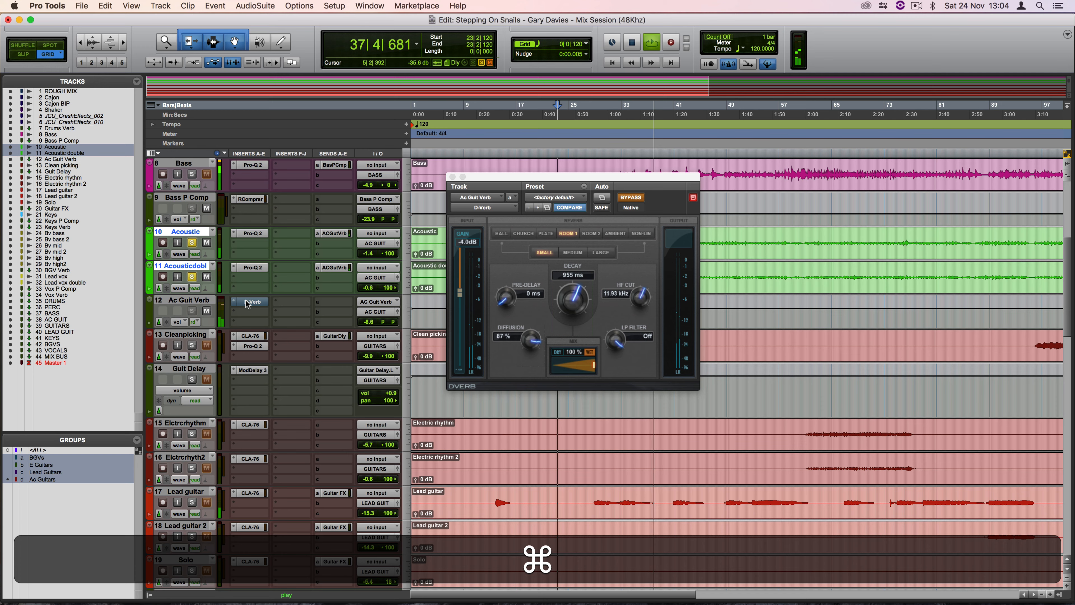
{"action": "left_click", "coordinate": [248, 302], "text": "super"}
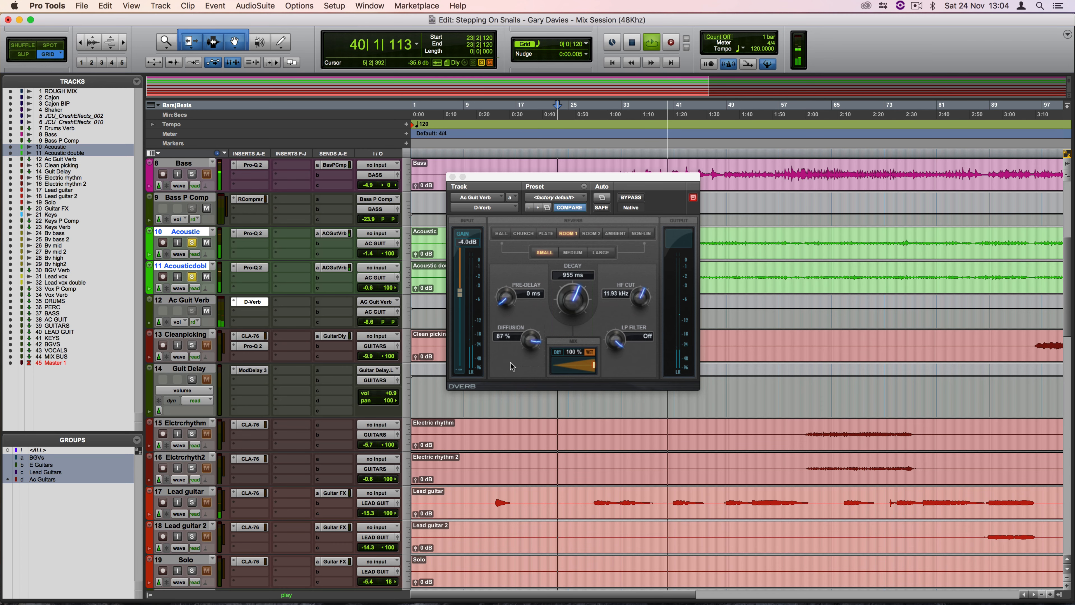
{"action": "left_click_drag", "start_coordinate": [366, 325], "coordinate": [367, 334]}
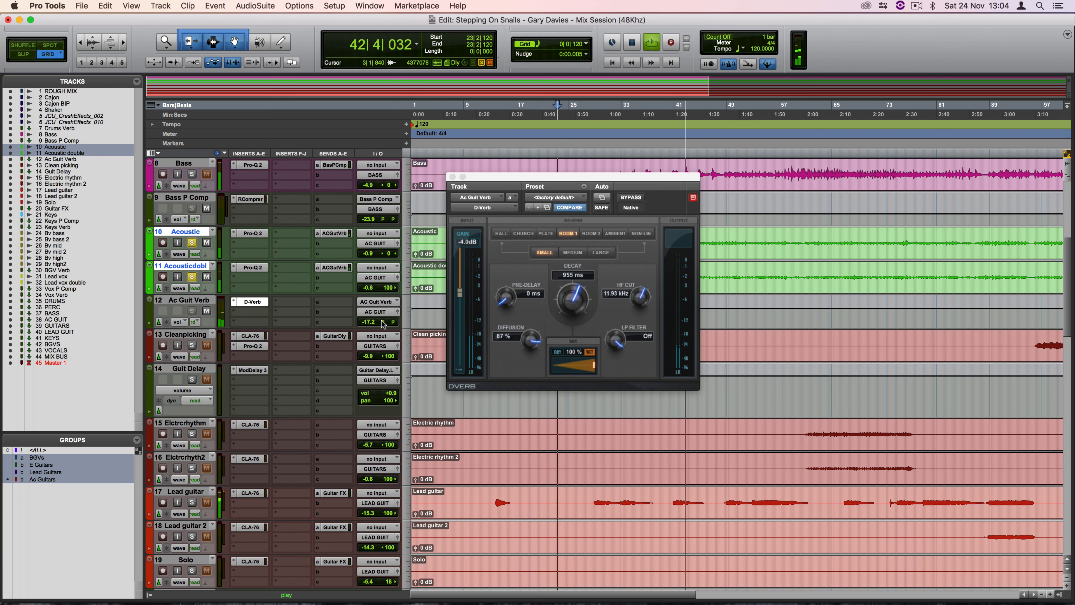
{"action": "left_click", "coordinate": [252, 301], "text": "super"}
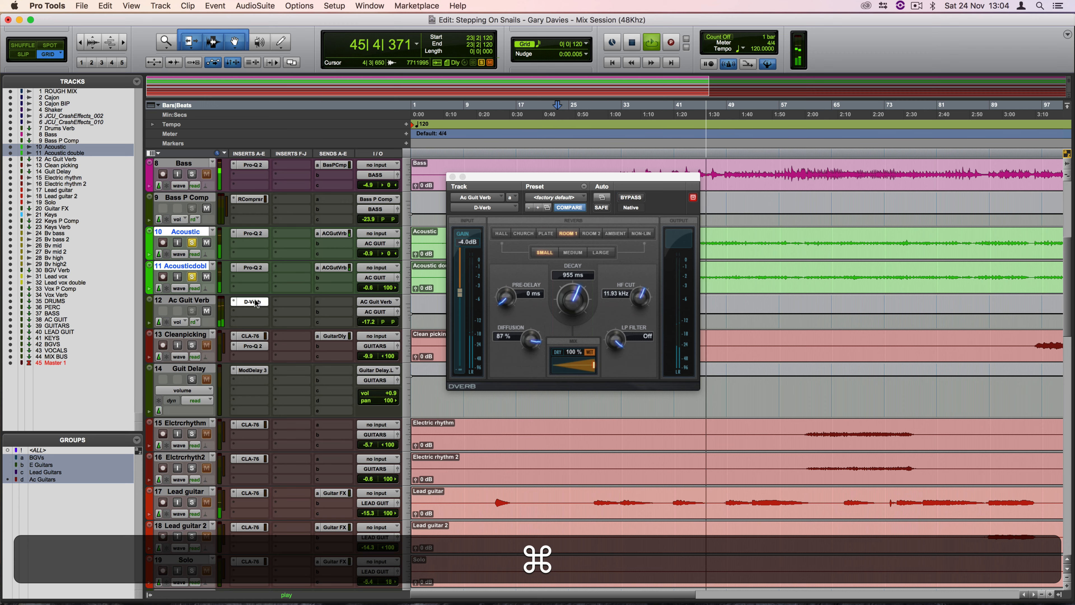
{"action": "left_click", "coordinate": [253, 301], "text": "super"}
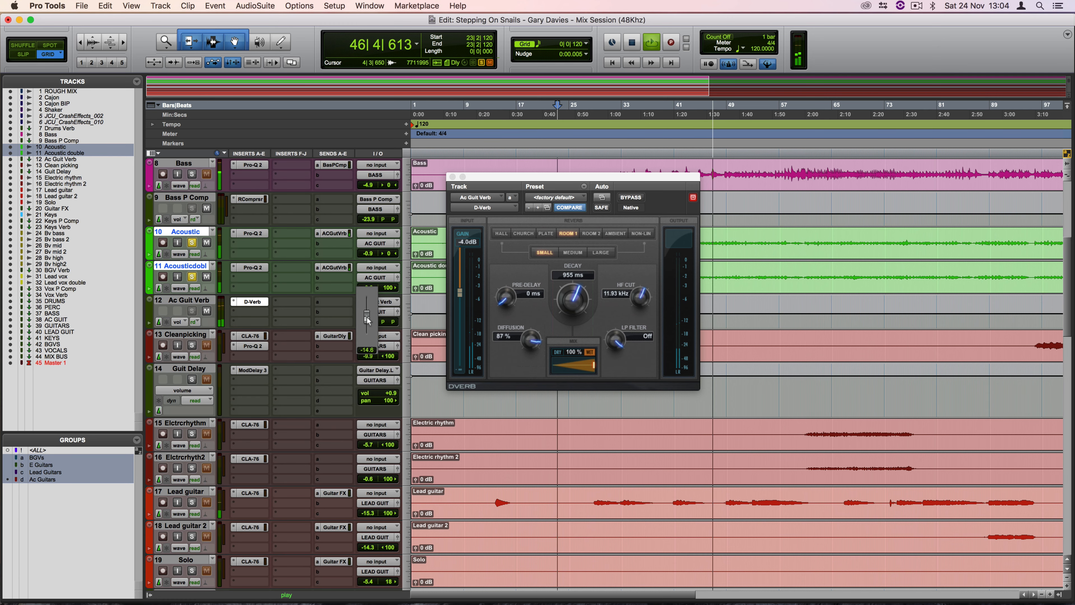
Step: Unsolo the acoustic guitars and set the Ac Guit Verb track's volume to about -11.2 dB within the full mix
{"action": "left_click", "coordinate": [367, 318]}
{"action": "left_click", "coordinate": [192, 242]}
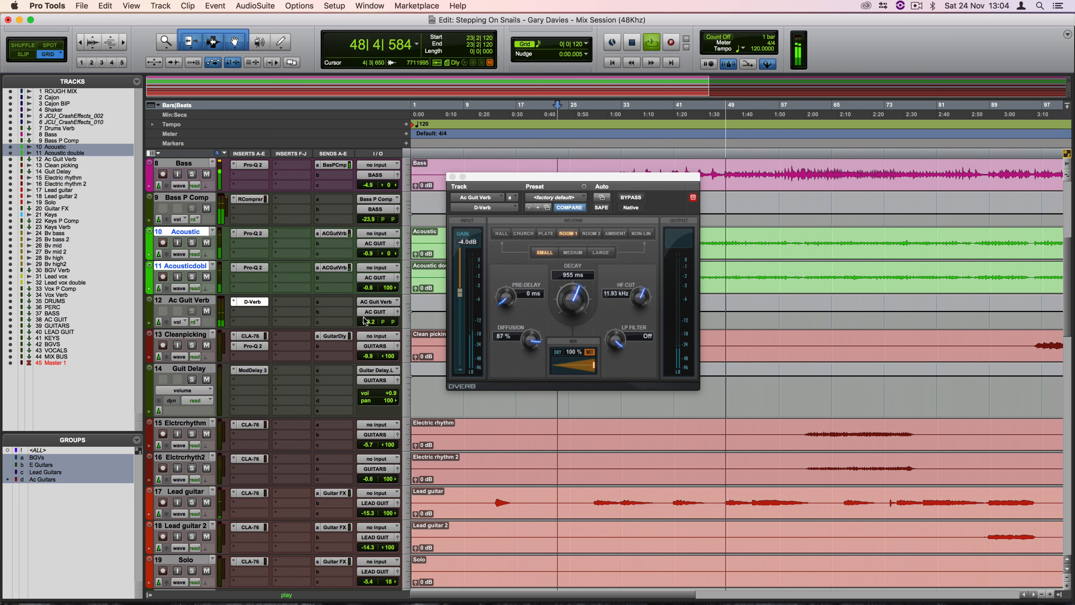
{"action": "left_click_drag", "start_coordinate": [371, 324], "coordinate": [369, 317]}
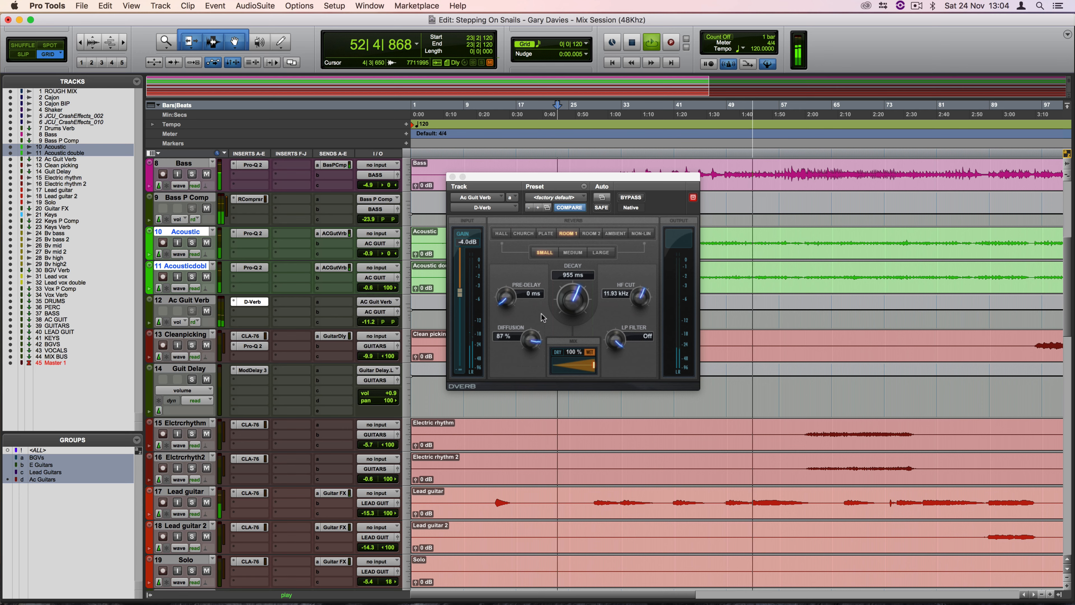
Step: Shorten the D-Verb decay to about 750 ms and lower the Ac Guit Verb track's volume to about -18.5 dB
{"action": "left_click_drag", "start_coordinate": [570, 306], "coordinate": [569, 316]}
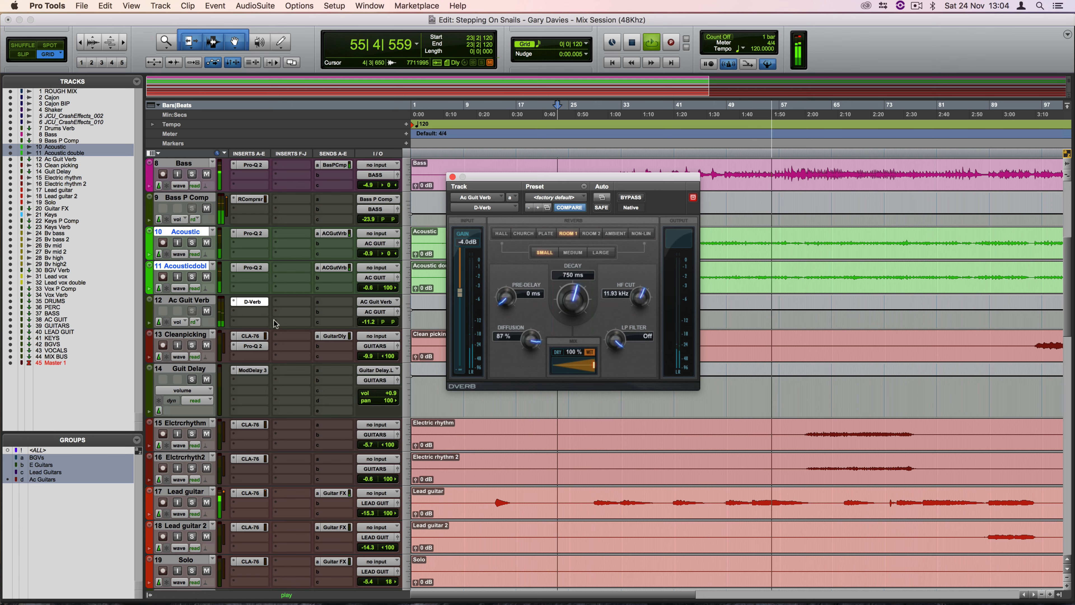
{"action": "left_click_drag", "start_coordinate": [369, 324], "coordinate": [368, 319]}
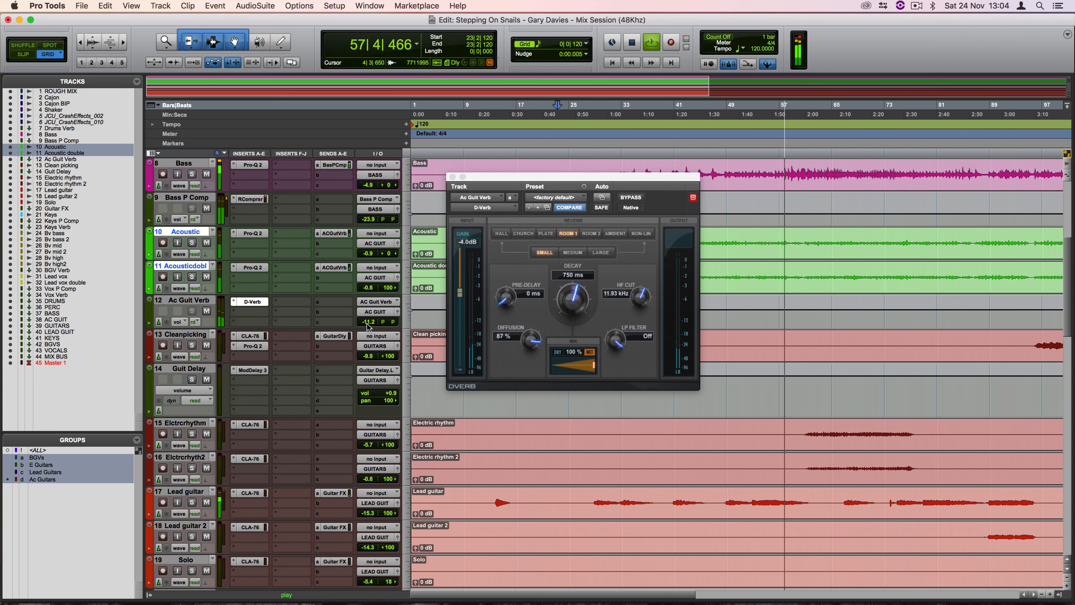
{"action": "left_click", "coordinate": [453, 176]}
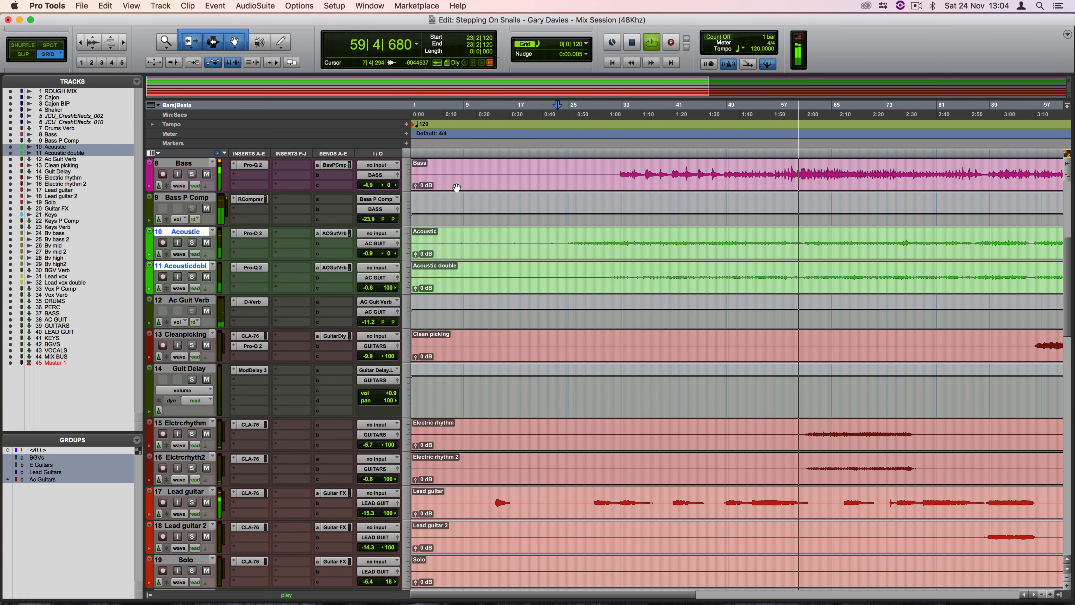
{"action": "key", "text": "space"}
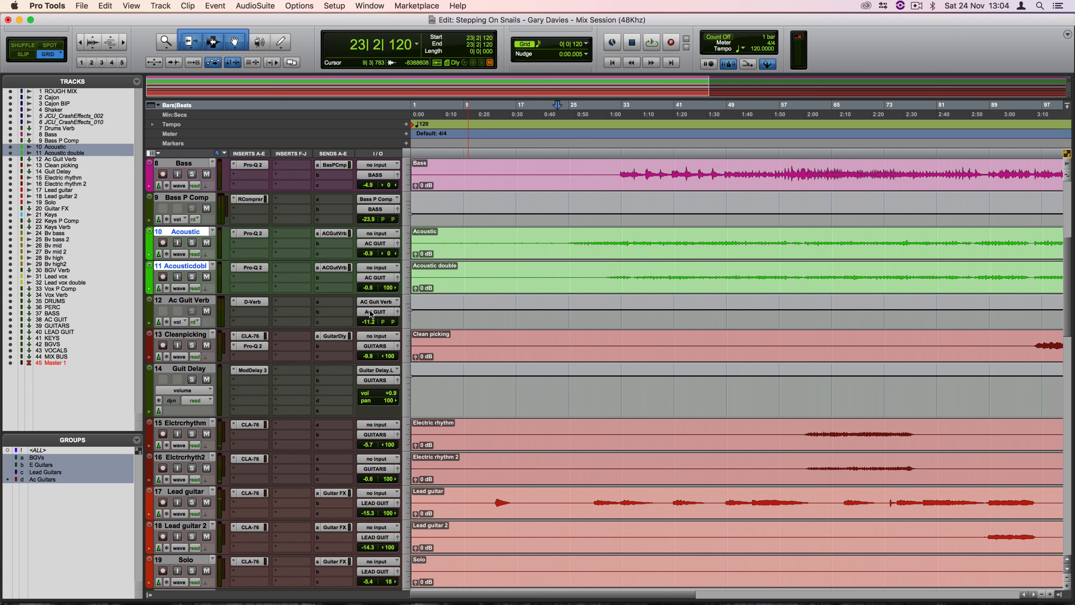
{"action": "left_click_drag", "start_coordinate": [367, 322], "coordinate": [367, 329]}
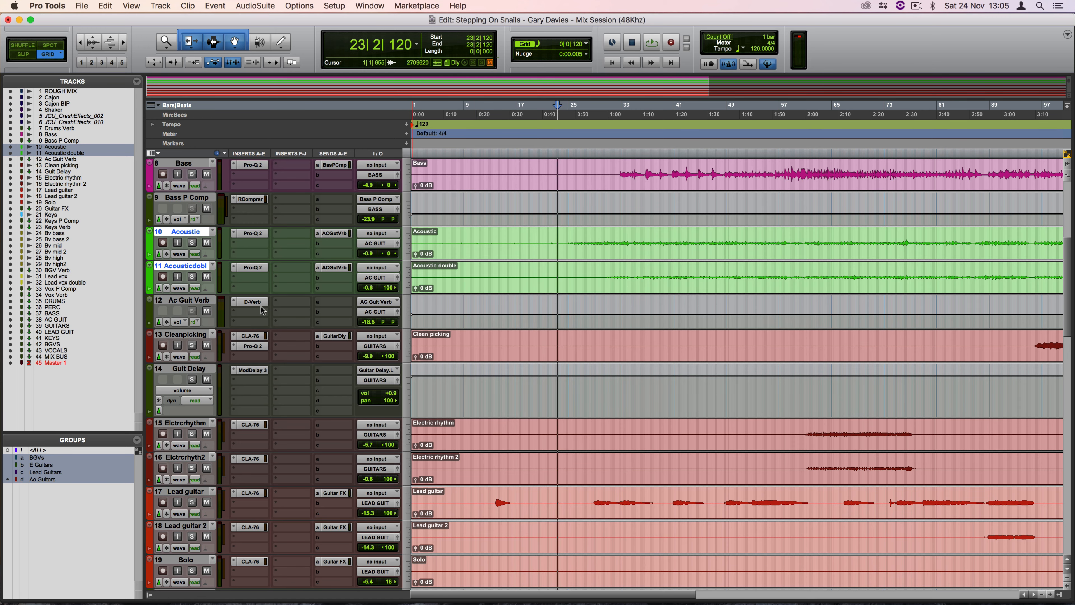
Step: Examine the API-2500 compressor settings on the LEAD GUIT and GUITARS buses
{"action": "scroll", "coordinate": [250, 355], "scroll_direction": "down", "scroll_amount": 3}
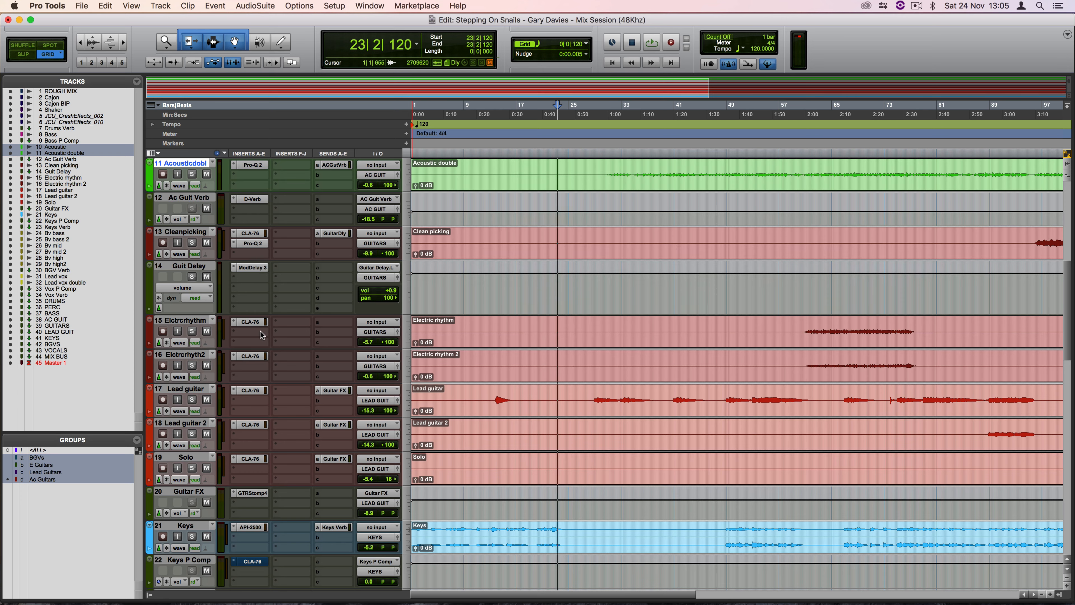
{"action": "scroll", "coordinate": [262, 335], "scroll_direction": "down", "scroll_amount": 2}
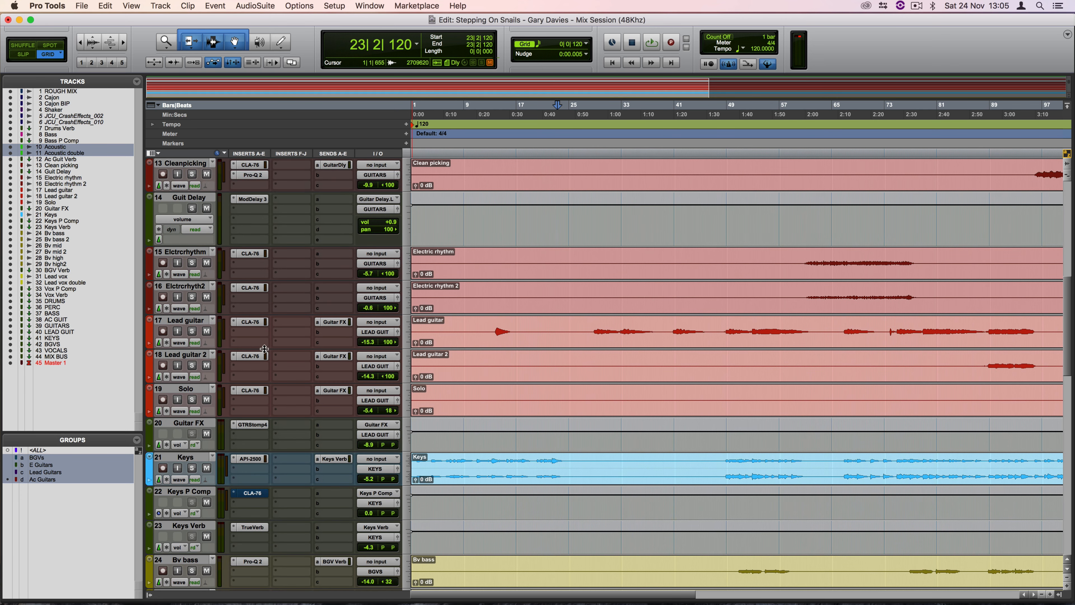
{"action": "scroll", "coordinate": [265, 354], "scroll_direction": "down", "scroll_amount": 1}
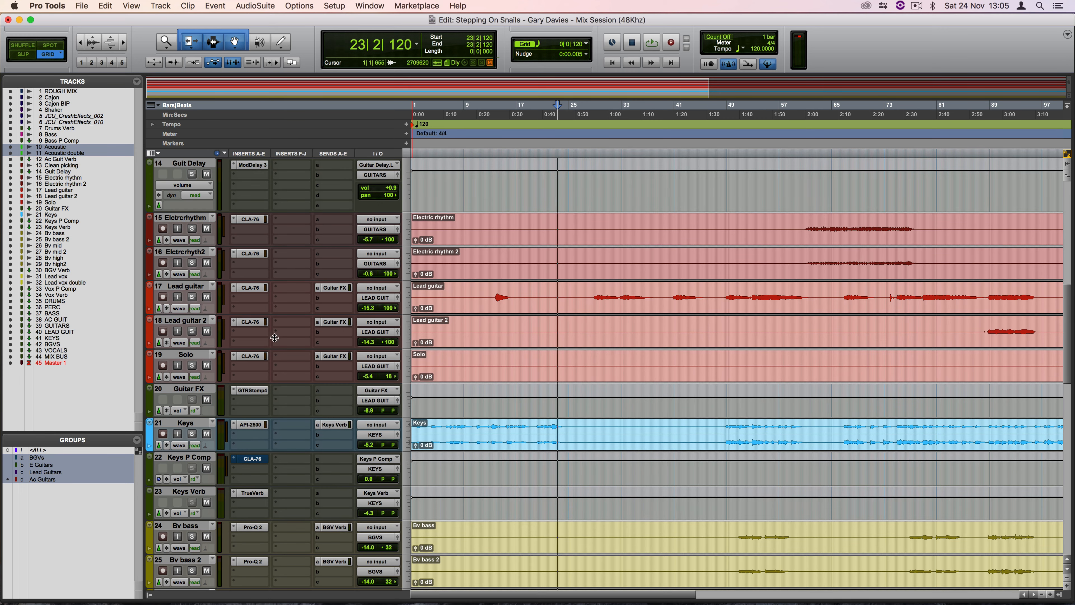
{"action": "scroll", "coordinate": [256, 473], "scroll_direction": "down", "scroll_amount": 18}
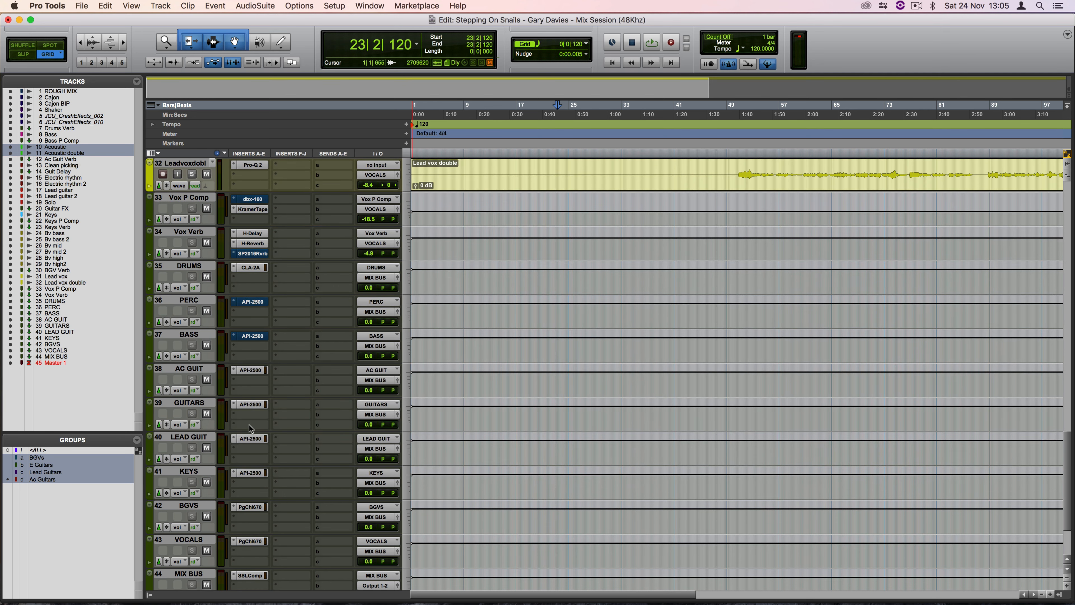
{"action": "left_click", "coordinate": [247, 440]}
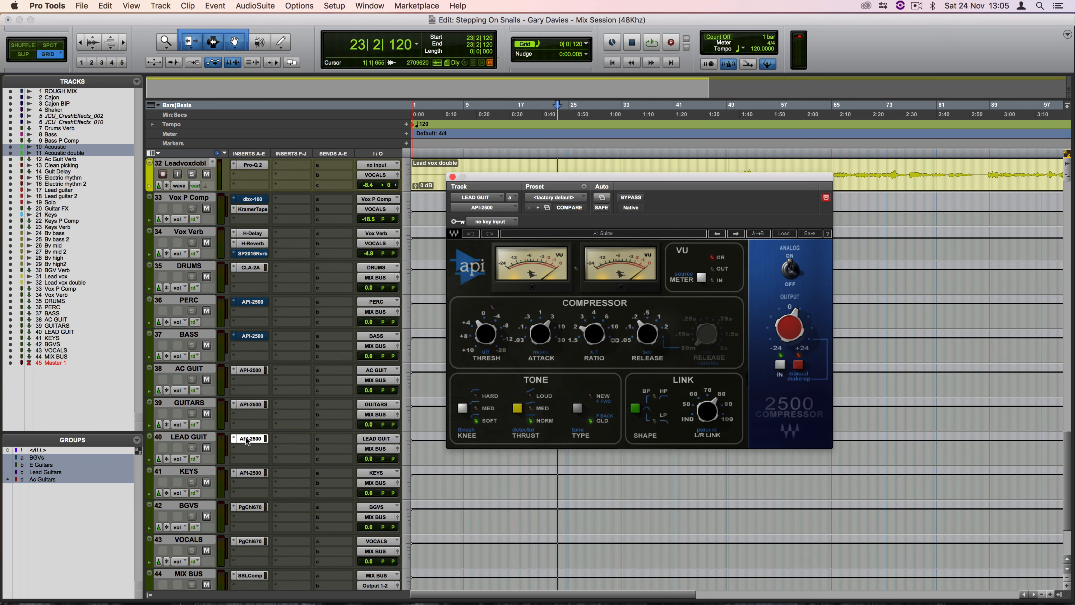
{"action": "left_click", "coordinate": [248, 441]}
{"action": "left_click", "coordinate": [251, 405]}
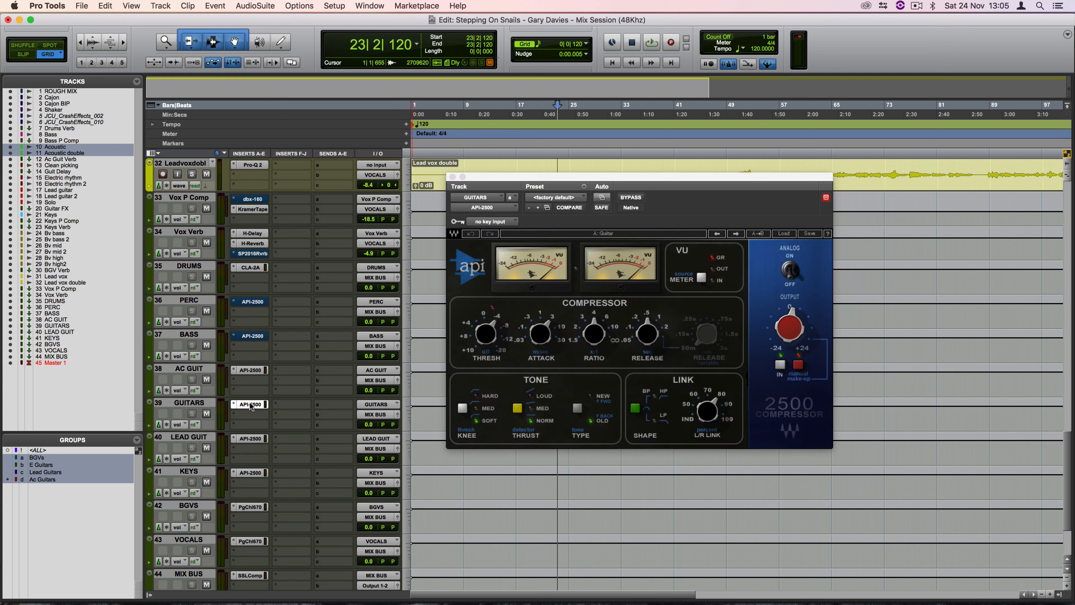
{"action": "left_click", "coordinate": [251, 405]}
Step: Return to the electric guitar tracks and play the mix from near the end of bar 26
{"action": "scroll", "coordinate": [286, 485], "scroll_direction": "up", "scroll_amount": 6}
{"action": "scroll", "coordinate": [286, 485], "scroll_direction": "up", "scroll_amount": 5}
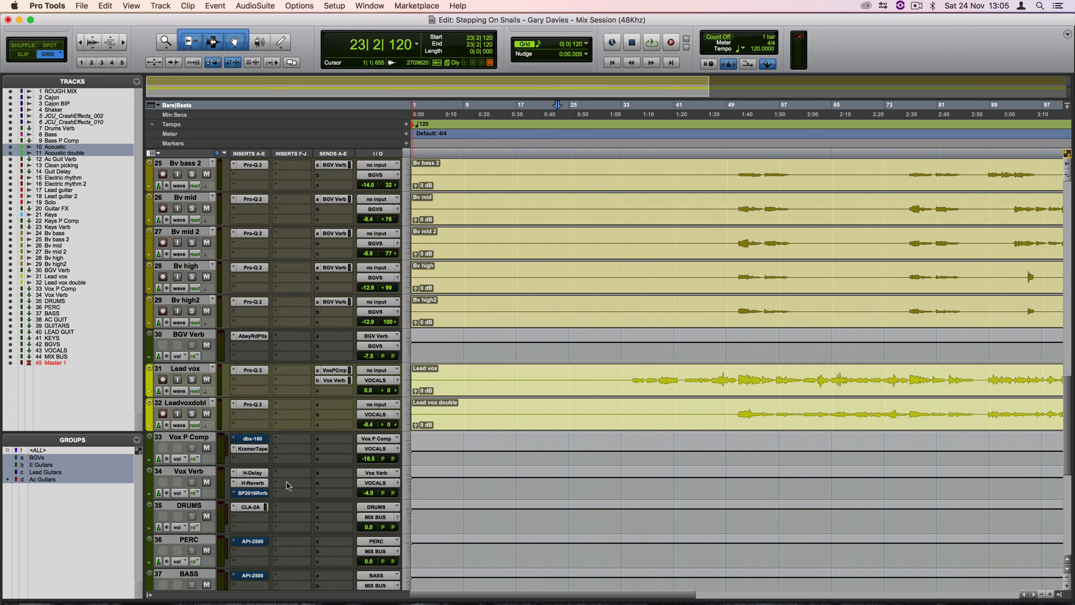
{"action": "scroll", "coordinate": [288, 484], "scroll_direction": "up", "scroll_amount": 6}
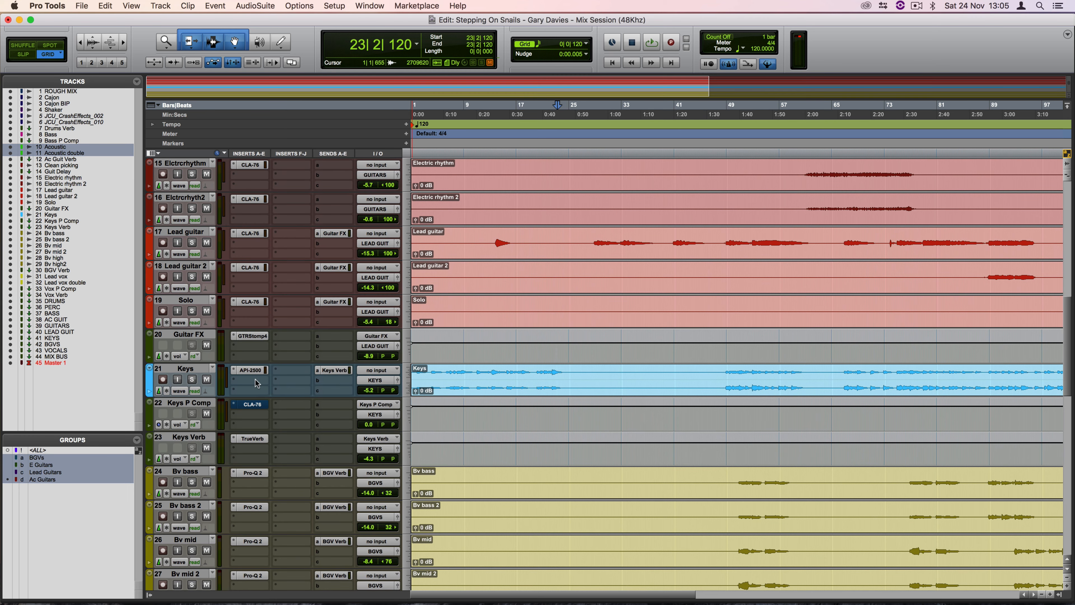
{"action": "scroll", "coordinate": [256, 382], "scroll_direction": "up", "scroll_amount": 2}
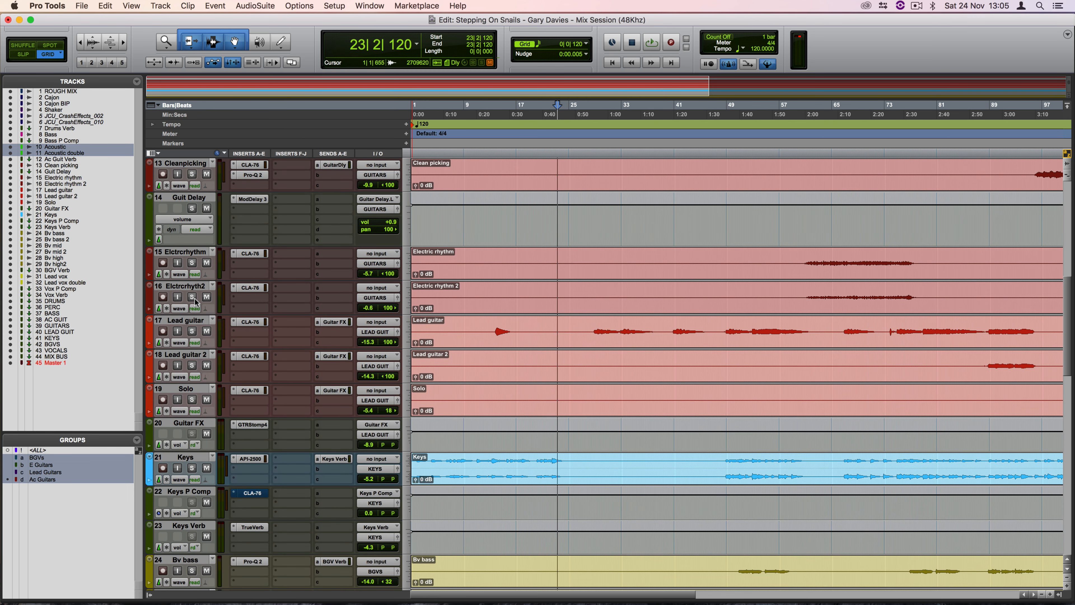
{"action": "key", "text": "space"}
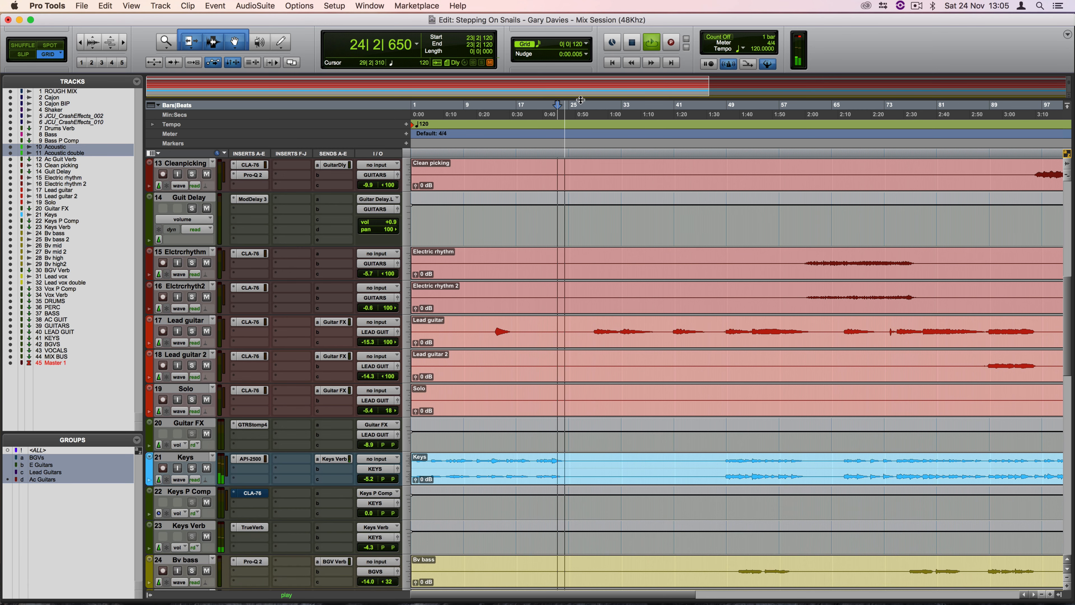
{"action": "key", "text": "space"}
{"action": "key", "text": "space"}
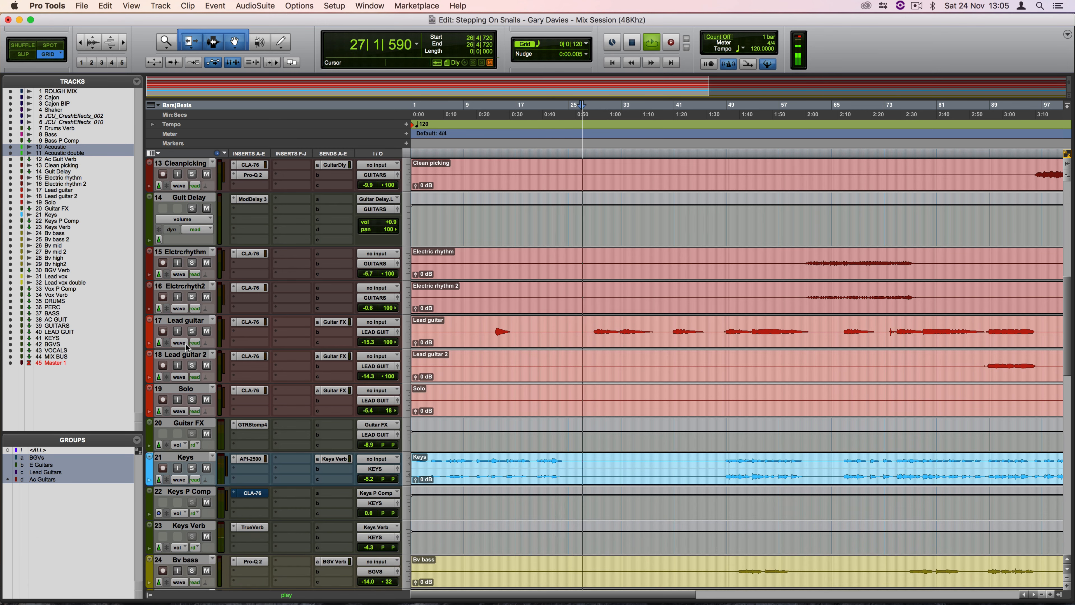
Step: Insert a mono FabFilter Pro-Q 2 after the CLA-76 on the Lead guitar track
{"action": "left_click", "coordinate": [239, 336]}
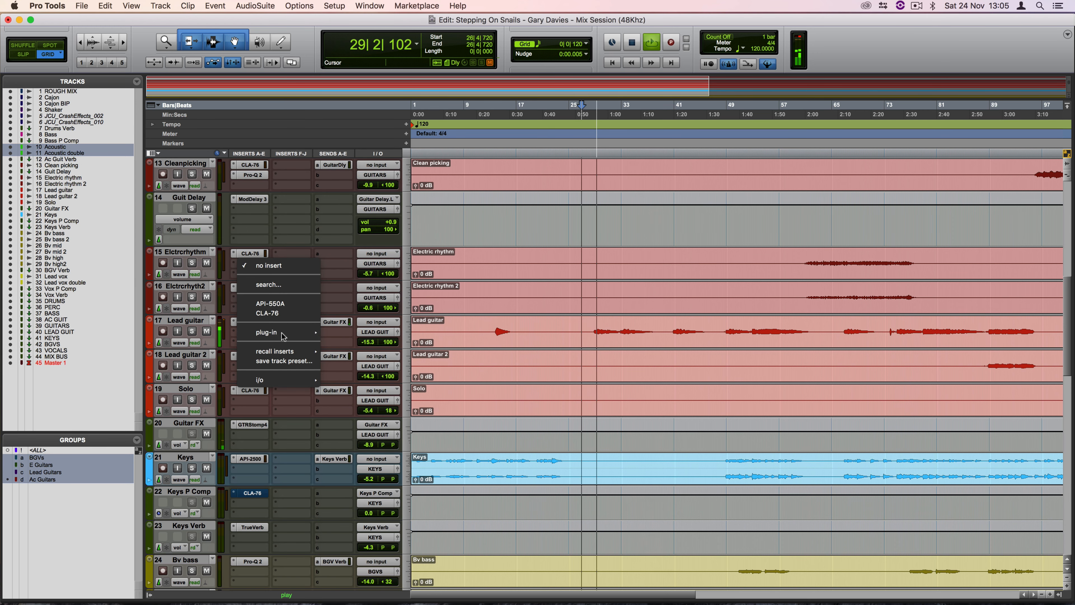
{"action": "mouse_move", "coordinate": [283, 334]}
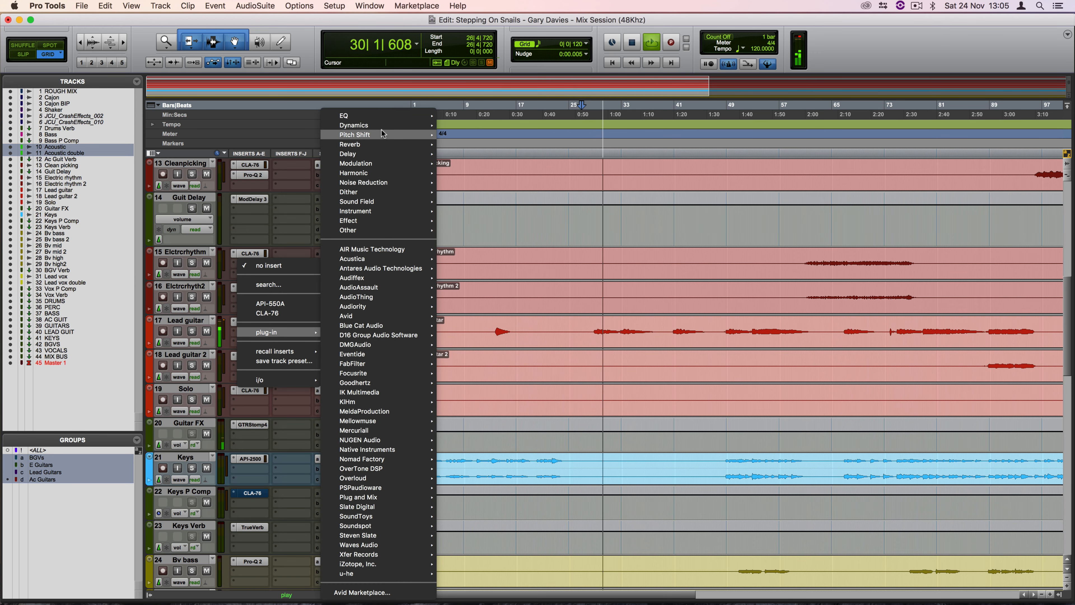
{"action": "mouse_move", "coordinate": [389, 116]}
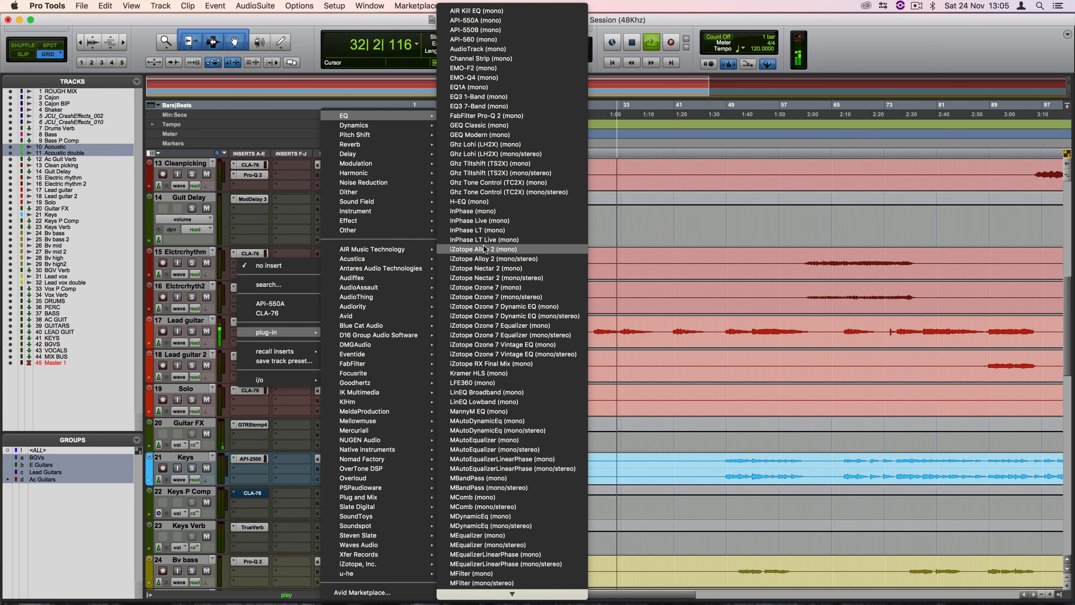
{"action": "left_click", "coordinate": [487, 115]}
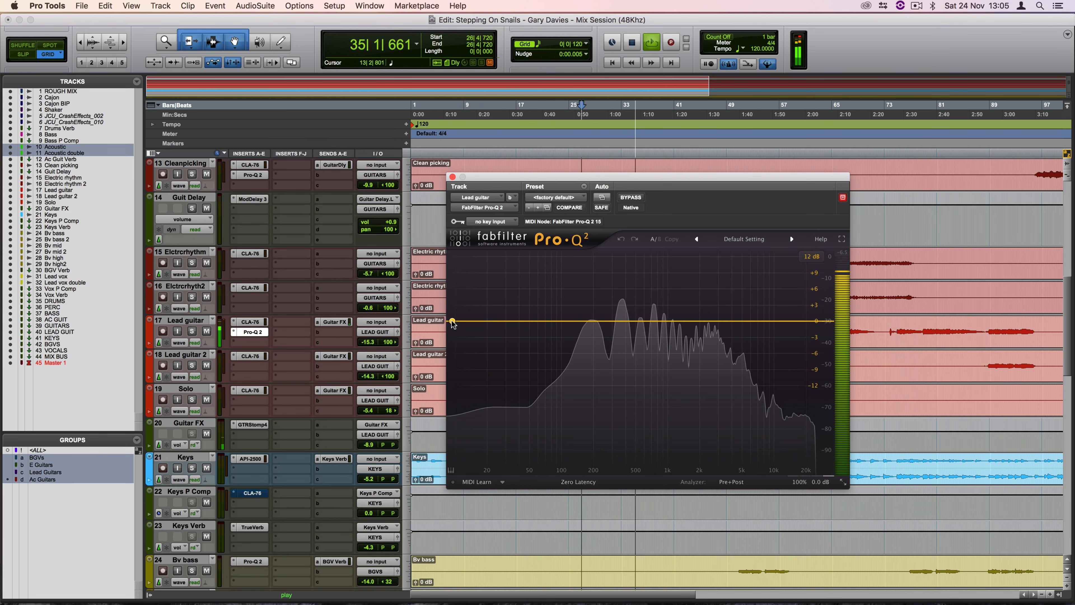
Step: Add a low shelf cut at about 27 Hz, -10.6 dB and Q 1.63, with the EQ display range at 12 dB
{"action": "left_click_drag", "start_coordinate": [450, 320], "coordinate": [477, 360]}
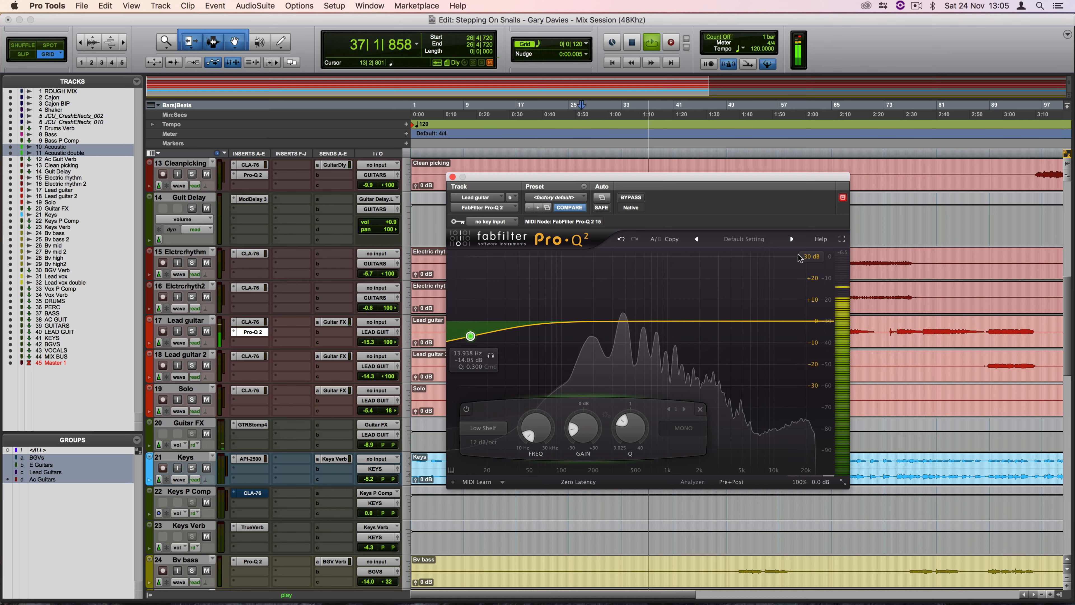
{"action": "left_click", "coordinate": [811, 257]}
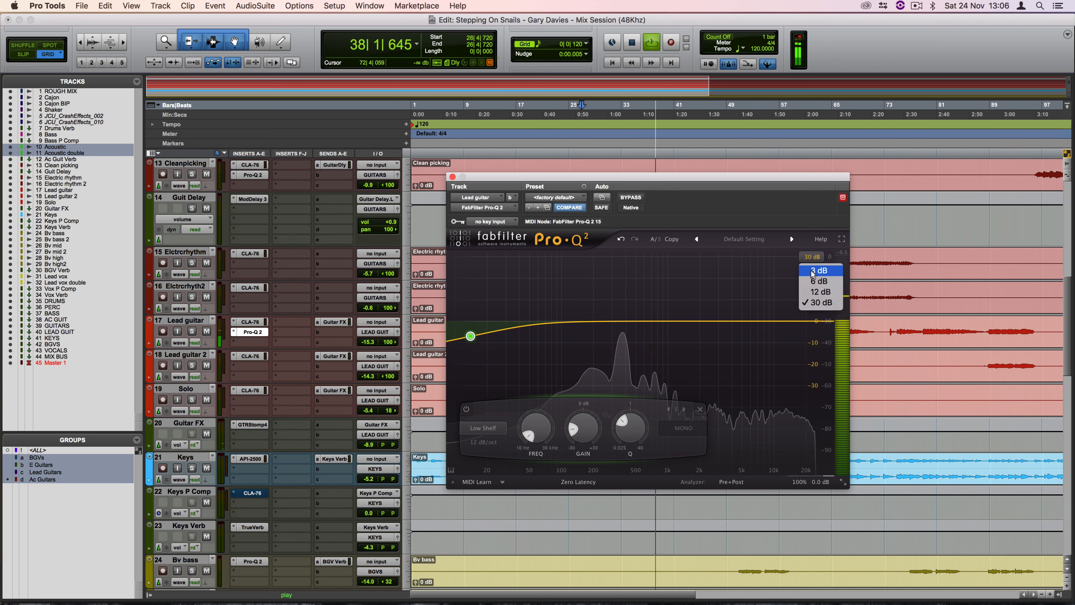
{"action": "left_click", "coordinate": [819, 292]}
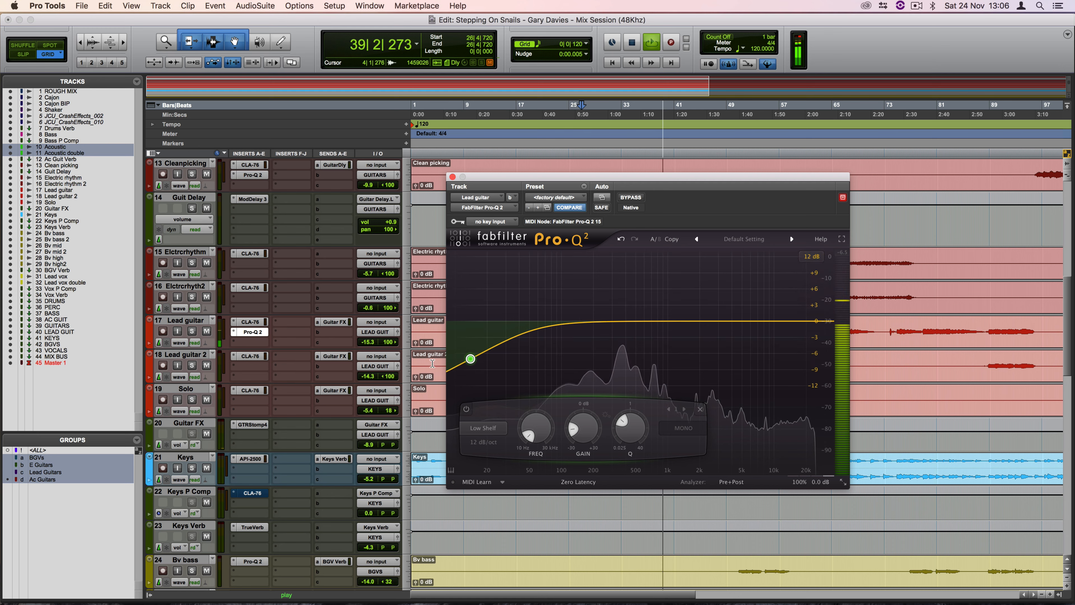
{"action": "left_click_drag", "start_coordinate": [470, 359], "coordinate": [501, 349]}
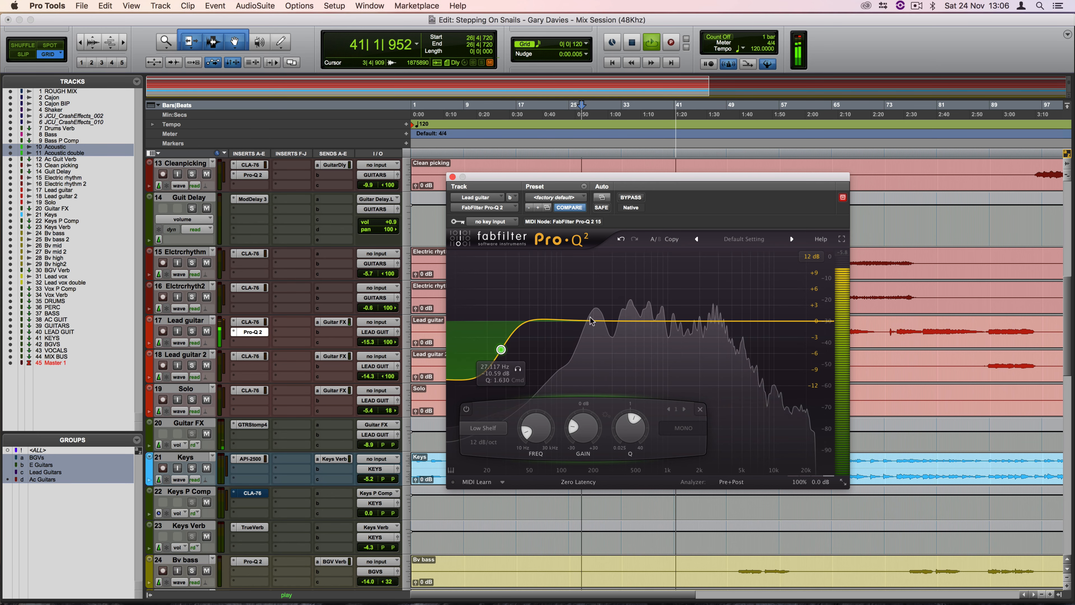
Step: Add a bell boost of about 4.8 dB at 2158 Hz with Q 1.76 and a narrow bell cut below it
{"action": "left_click_drag", "start_coordinate": [653, 321], "coordinate": [705, 305]}
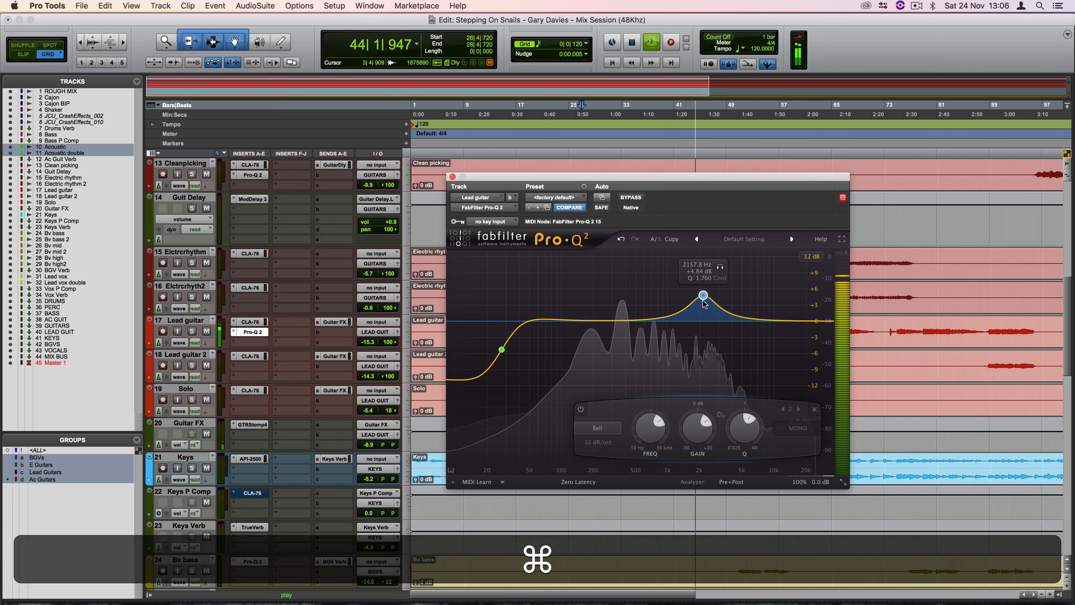
{"action": "left_click_drag", "start_coordinate": [606, 321], "coordinate": [643, 359]}
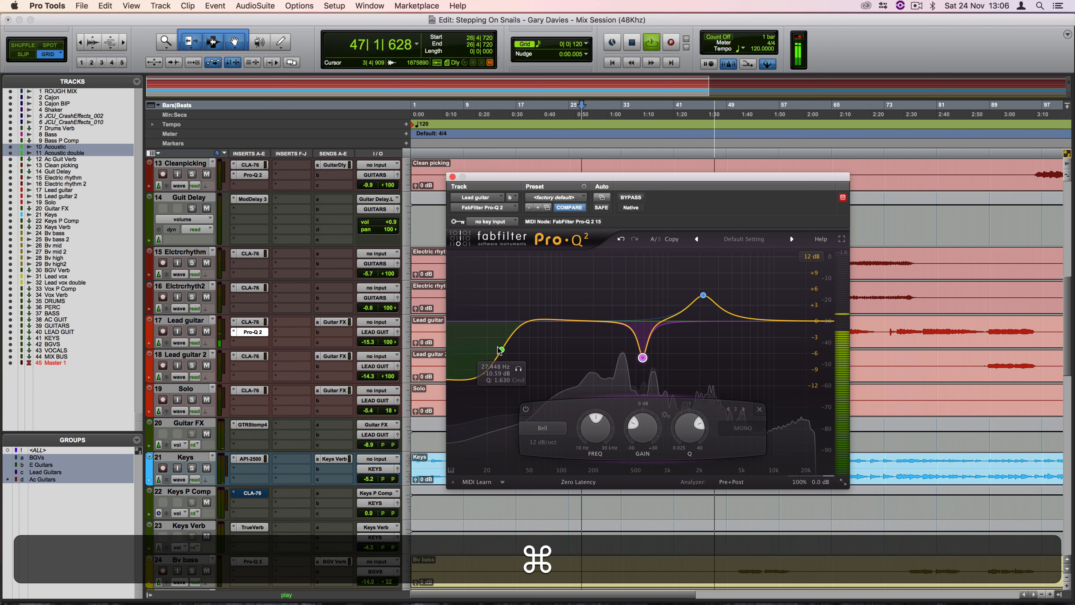
Step: Raise the low shelf's frequency to just above 50 Hz and add a bell boost of about 3 dB below 200 Hz
{"action": "left_click_drag", "start_coordinate": [503, 350], "coordinate": [526, 349]}
{"action": "left_click", "coordinate": [575, 322]}
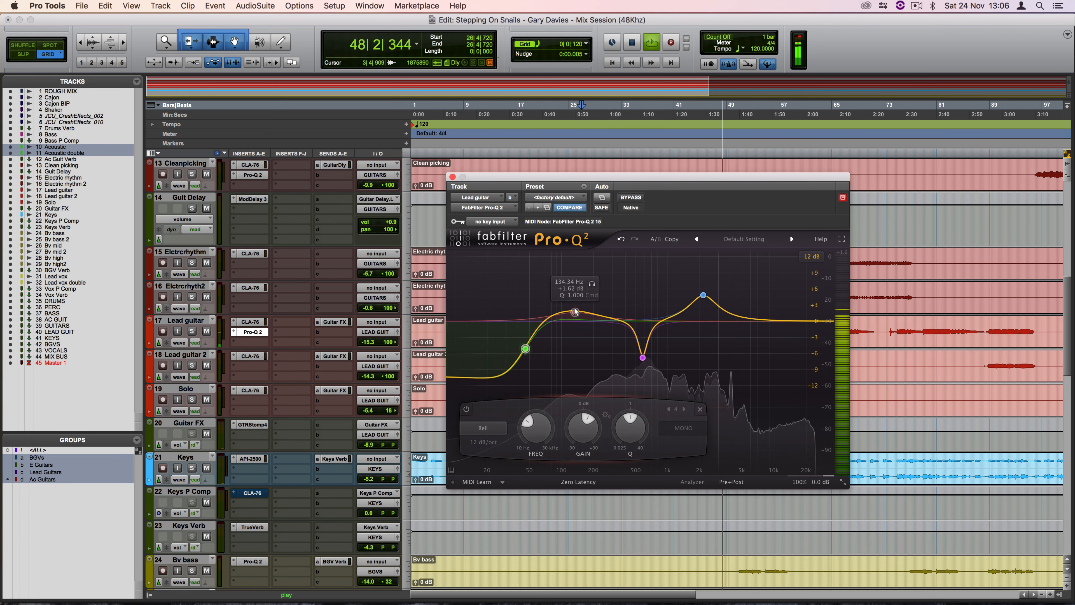
{"action": "left_click_drag", "start_coordinate": [586, 305], "coordinate": [616, 306]}
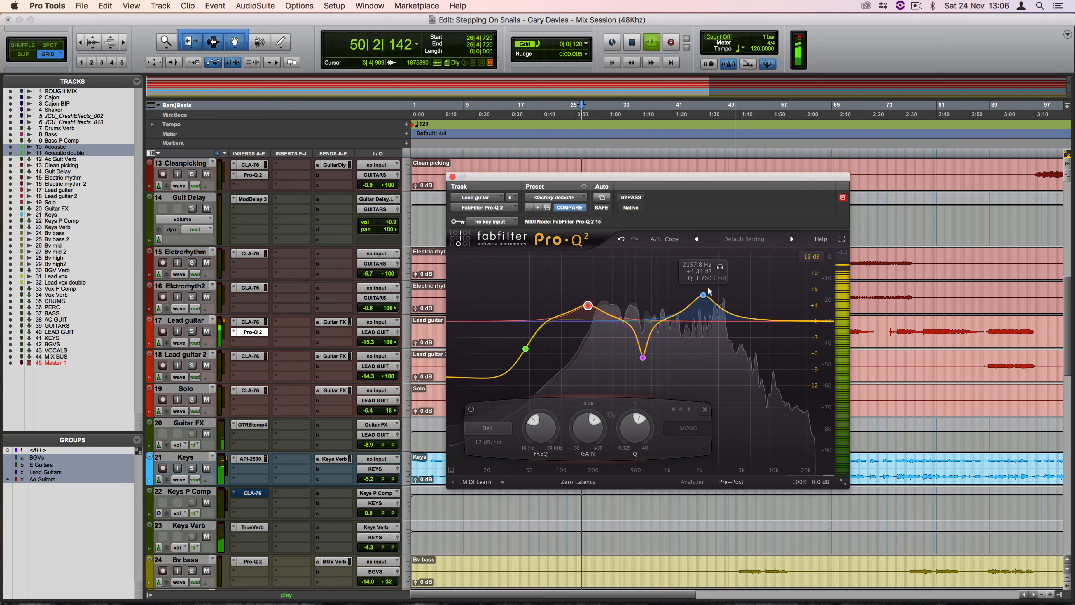
Step: Adjust the upper bell boost to about 2000 Hz, +5.9 dB and Q 1.66
{"action": "left_click_drag", "start_coordinate": [704, 295], "coordinate": [708, 289]}
{"action": "key", "text": "super"}
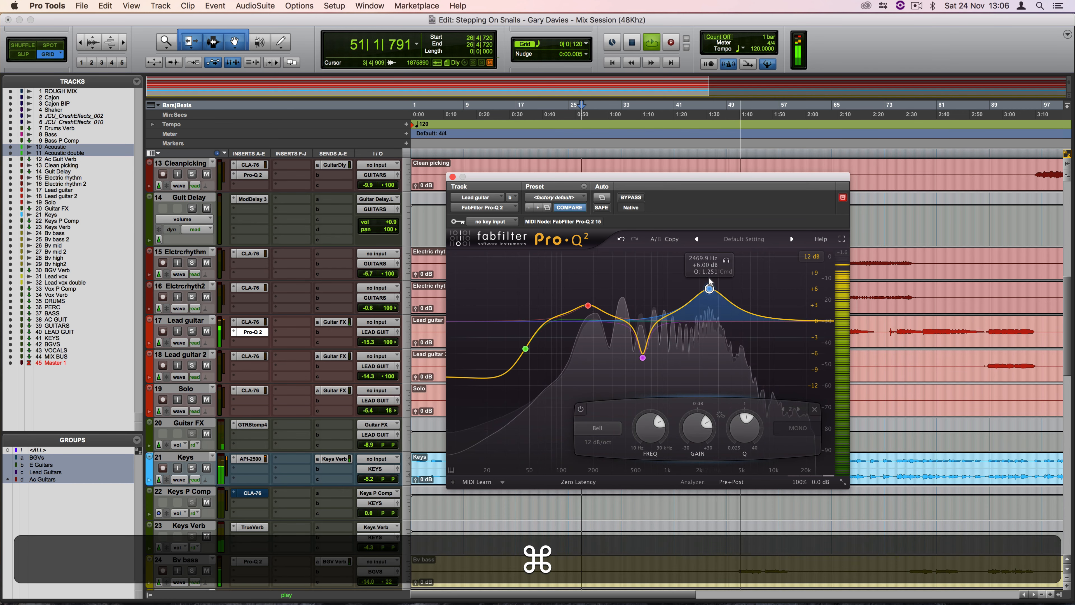
{"action": "left_click_drag", "start_coordinate": [703, 290], "coordinate": [699, 295]}
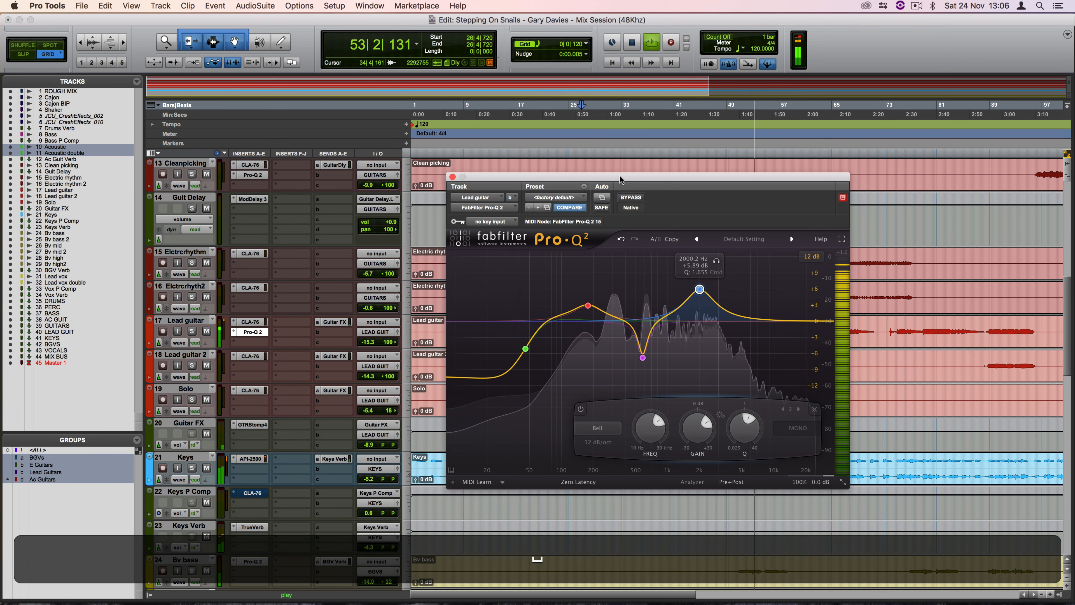
Step: Replay the section, add a high shelf cut at about 12130 Hz and -9.1 dB, and set the upper bell to about 4430 Hz, +4.6 dB, Q 1.42
{"action": "key", "text": "space"}
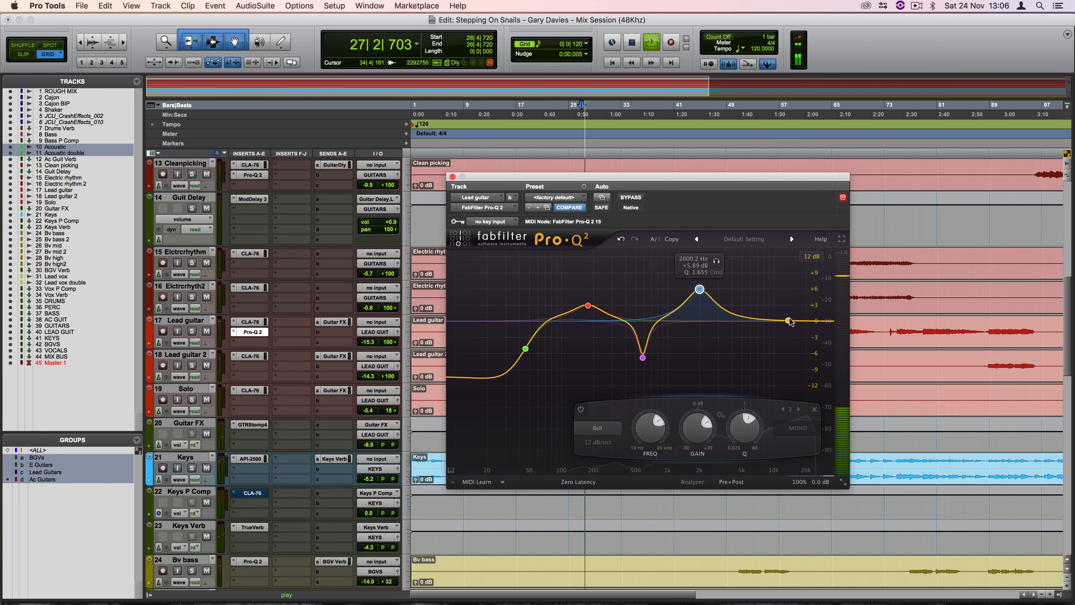
{"action": "left_click_drag", "start_coordinate": [797, 320], "coordinate": [796, 343]}
{"action": "key", "text": "super"}
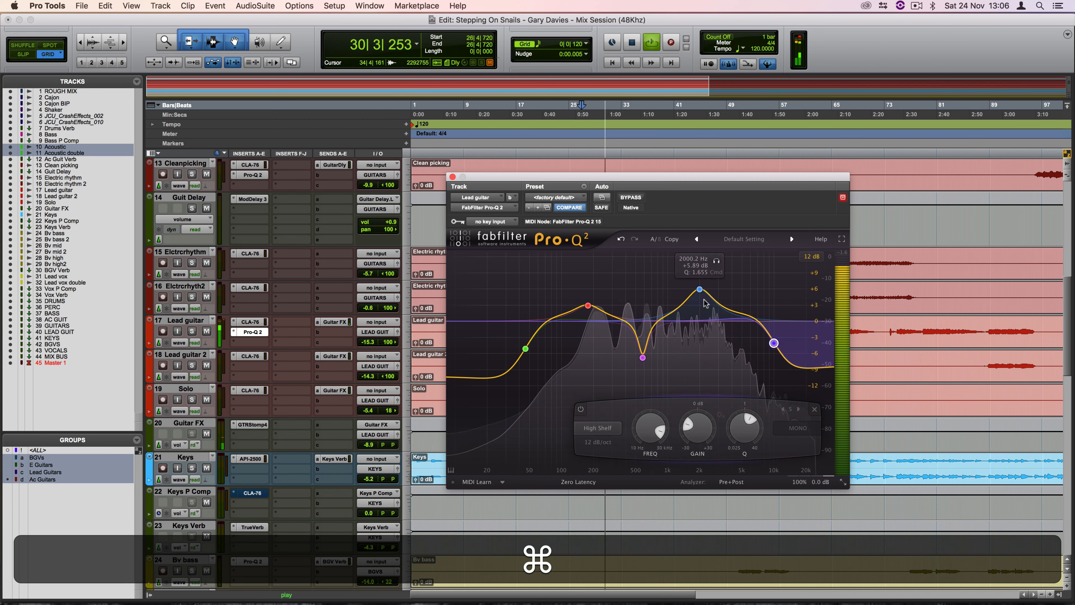
{"action": "left_click_drag", "start_coordinate": [700, 290], "coordinate": [738, 288]}
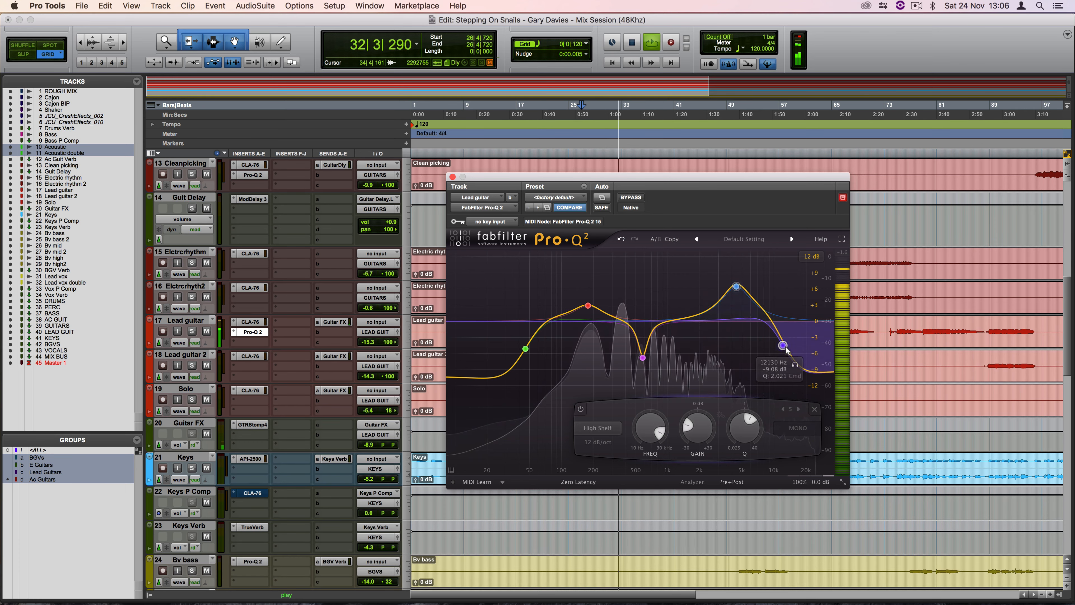
{"action": "left_click_drag", "start_coordinate": [737, 288], "coordinate": [736, 295]}
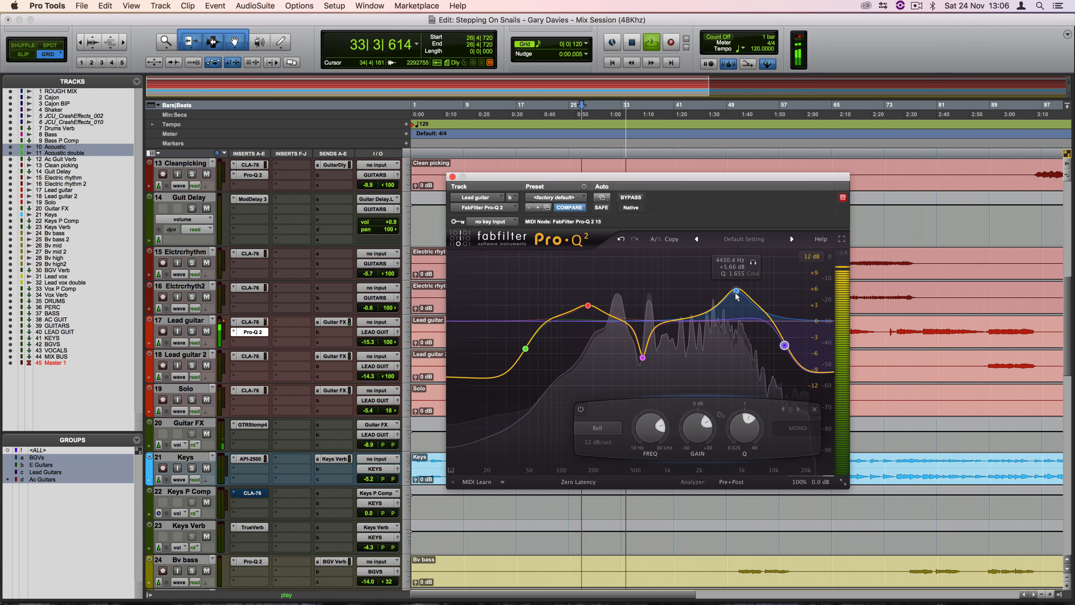
{"action": "key", "text": "super"}
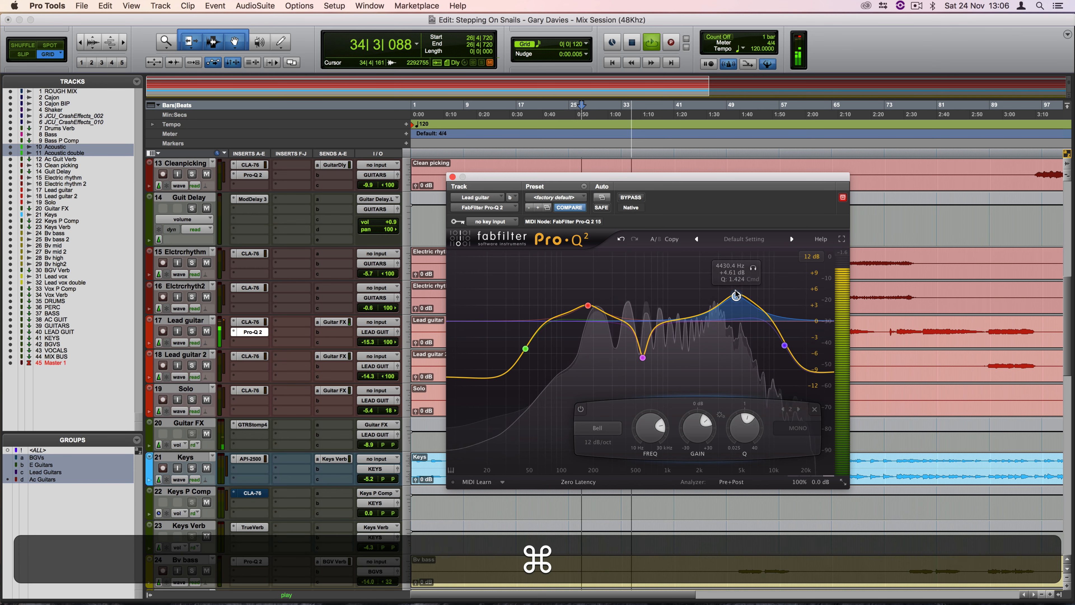
Step: Set the lead guitar's upper bell to about 2059 Hz, +7 dB, Q 1.06 and the high shelf to about 16672 Hz, -11.9 dB, then save
{"action": "left_click_drag", "start_coordinate": [737, 296], "coordinate": [714, 300]}
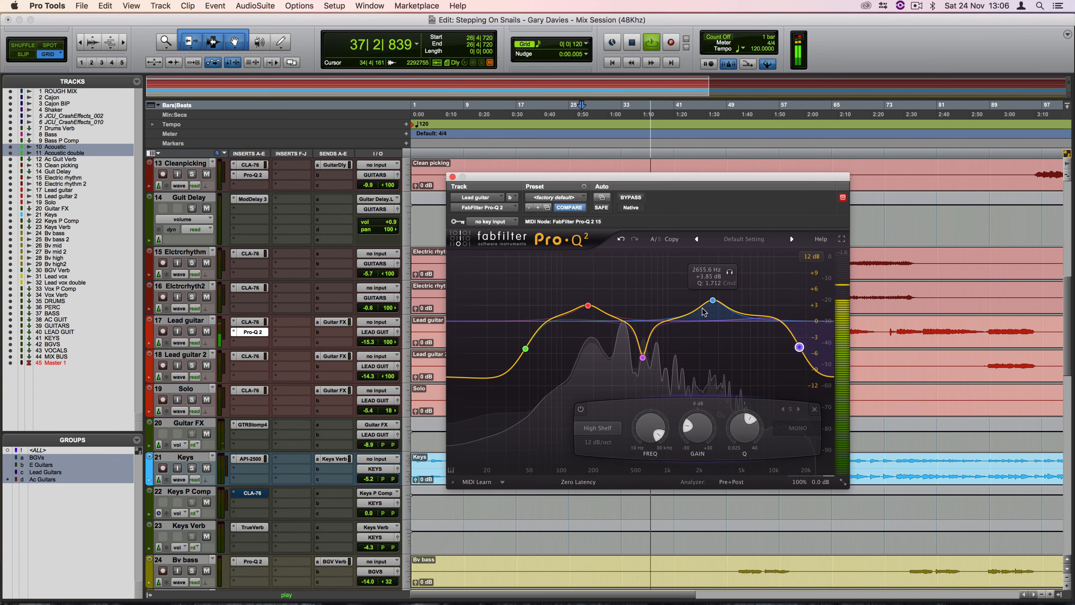
{"action": "key", "text": "super"}
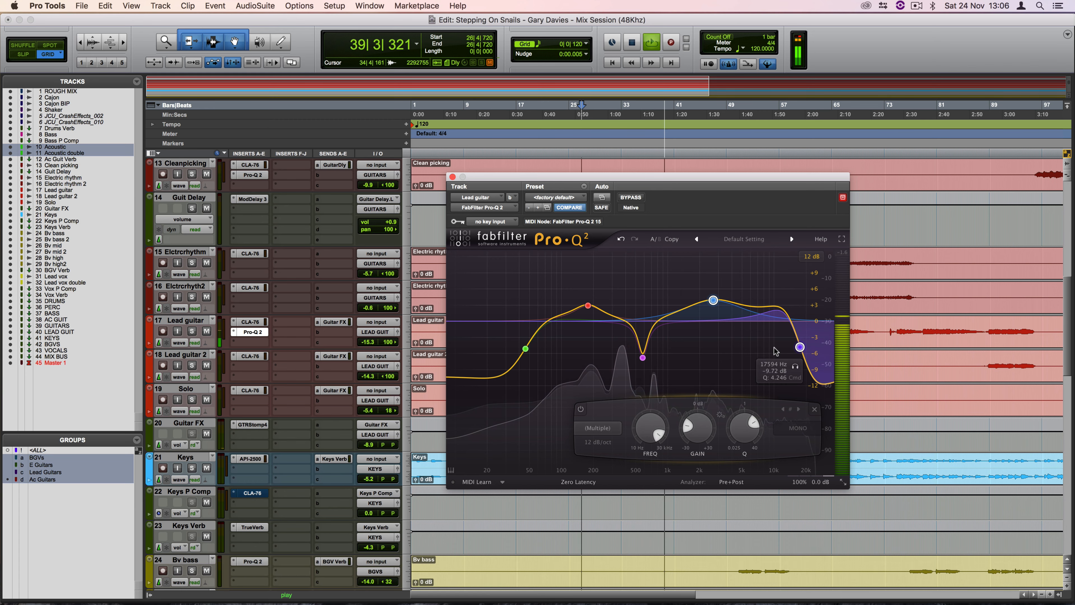
{"action": "left_click_drag", "start_coordinate": [801, 347], "coordinate": [786, 376]}
{"action": "left_click_drag", "start_coordinate": [719, 311], "coordinate": [701, 284]}
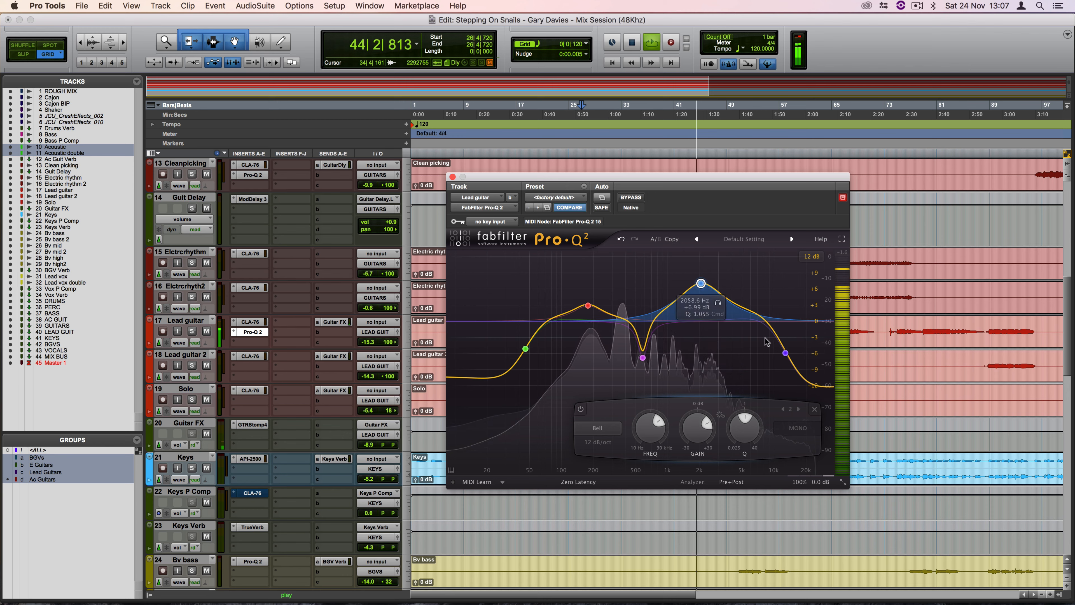
{"action": "left_click_drag", "start_coordinate": [794, 355], "coordinate": [798, 354]}
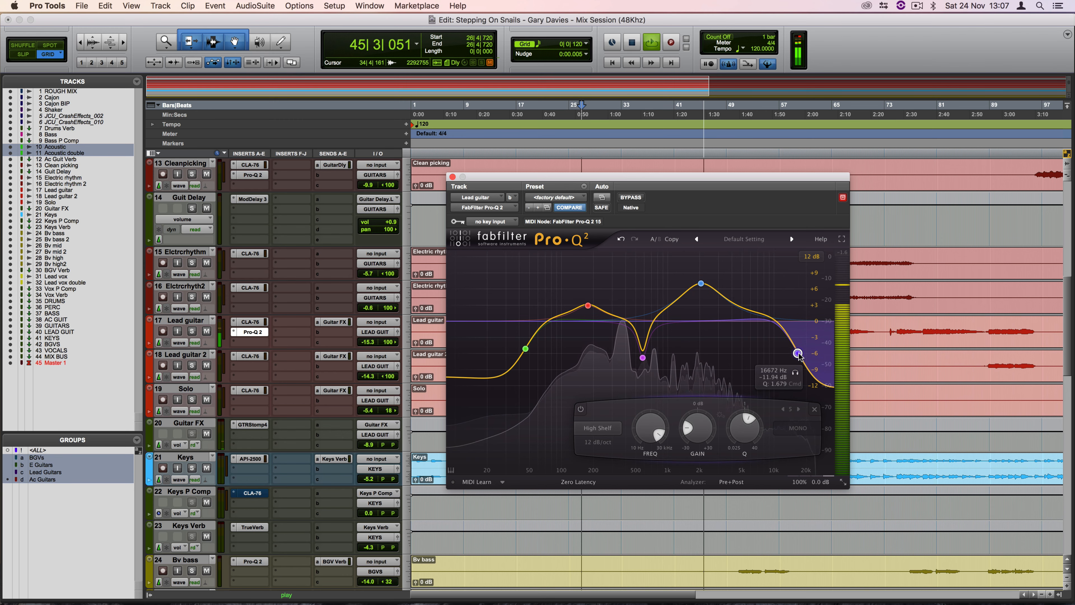
{"action": "key", "text": "super+s"}
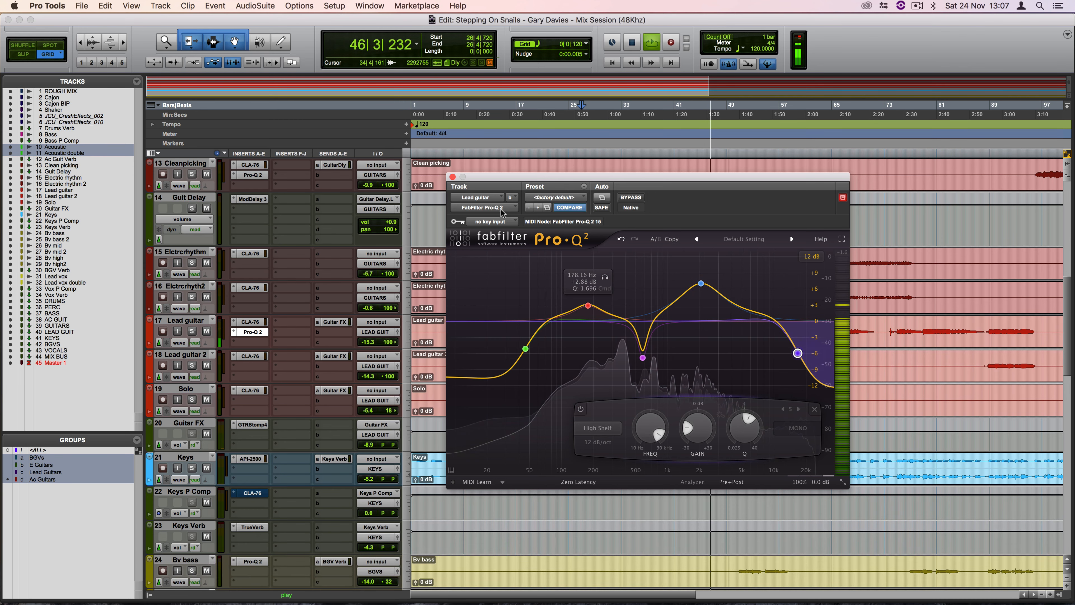
{"action": "left_click", "coordinate": [452, 178]}
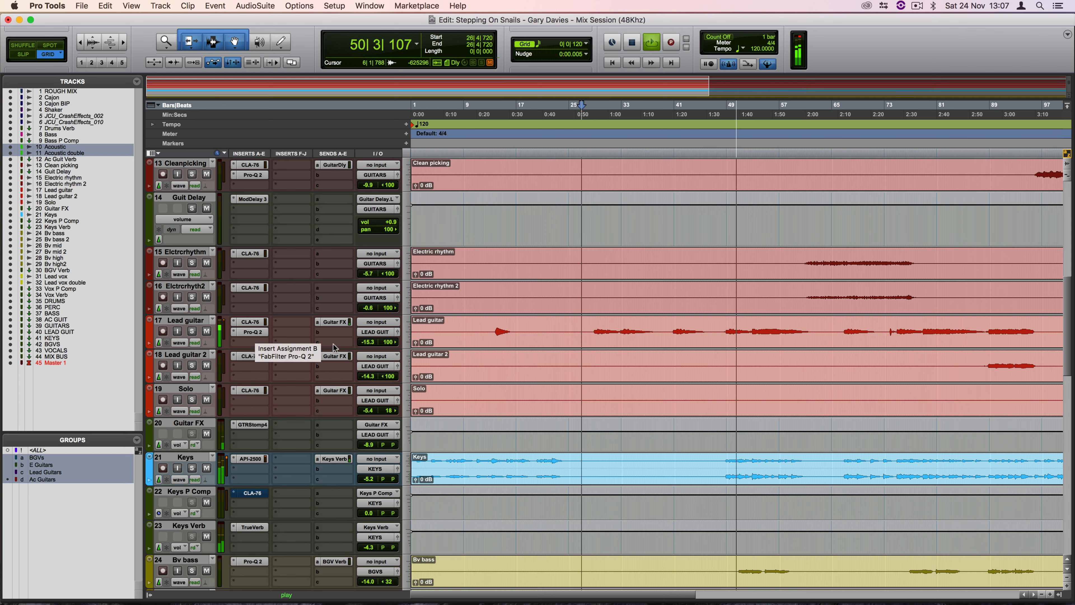
Step: Raise the grouped lead guitars to -13.3 and -12.3 dB, copy Lead guitar's Pro-Q 2 insert to Lead guitar 2, and save
{"action": "left_click_drag", "start_coordinate": [368, 341], "coordinate": [370, 342]}
{"action": "key", "text": "space"}
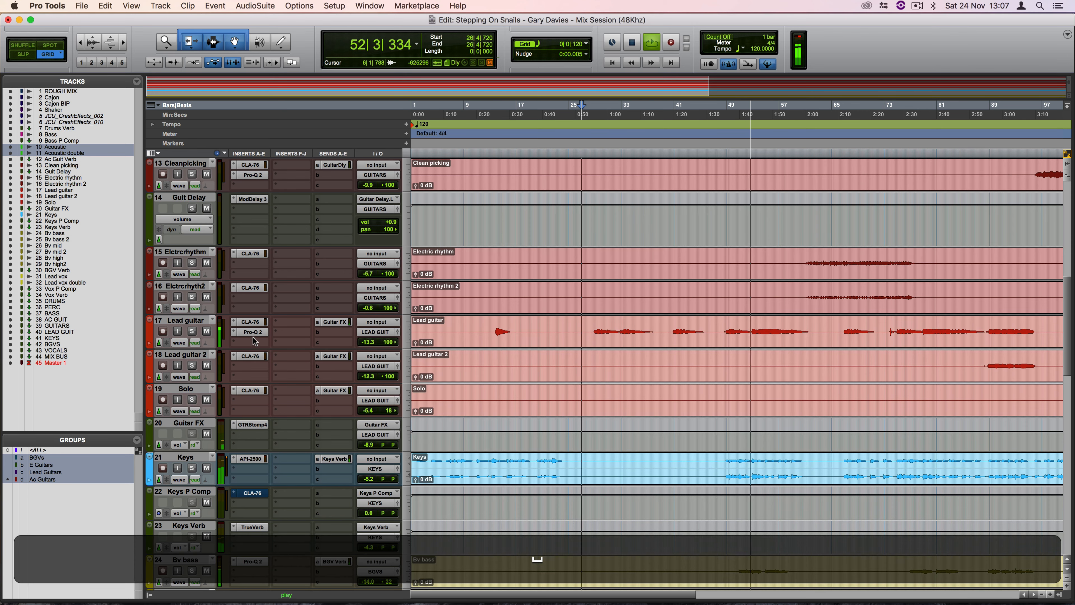
{"action": "left_click_drag", "start_coordinate": [252, 333], "coordinate": [250, 360]}
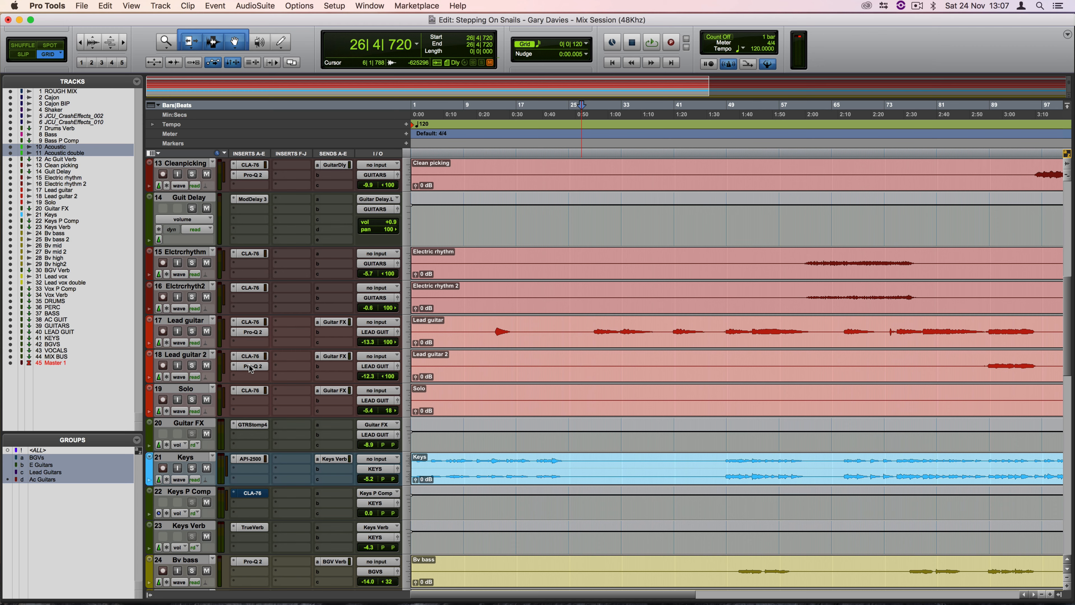
{"action": "key", "text": "super+s"}
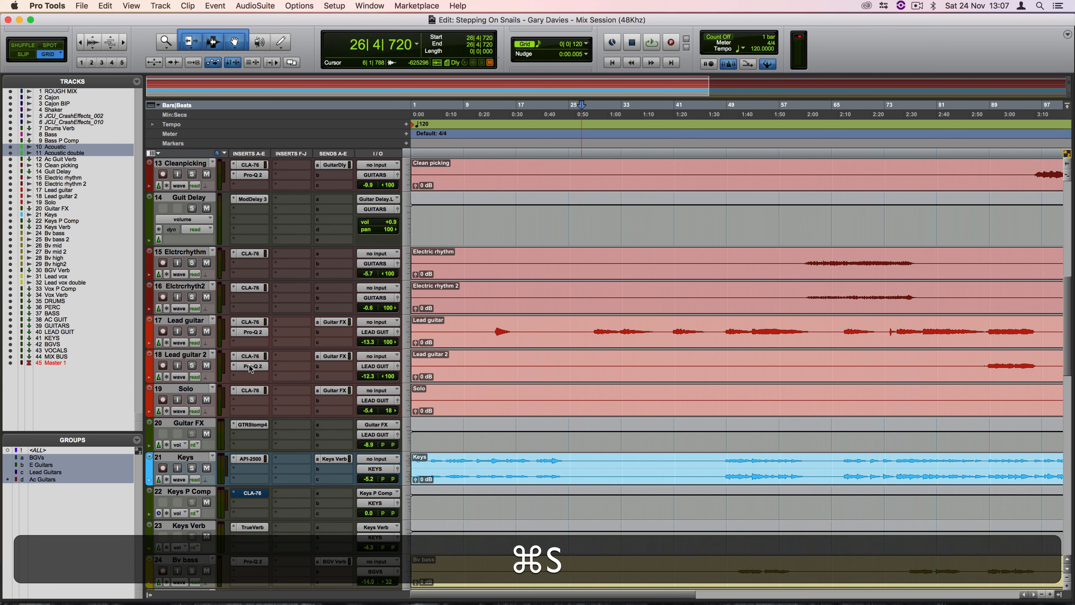
Step: Play from just before bar 87 and lower the grouped lead guitar volumes to -17.3 and -16.3 dB
{"action": "left_click", "coordinate": [877, 103]}
{"action": "left_click", "coordinate": [976, 106]}
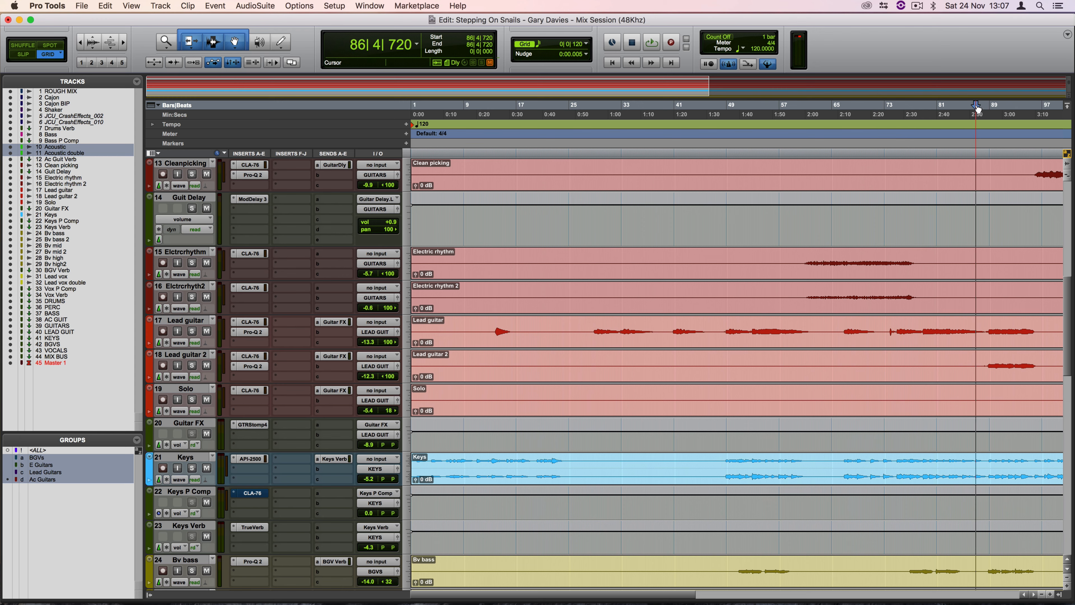
{"action": "key", "text": "space"}
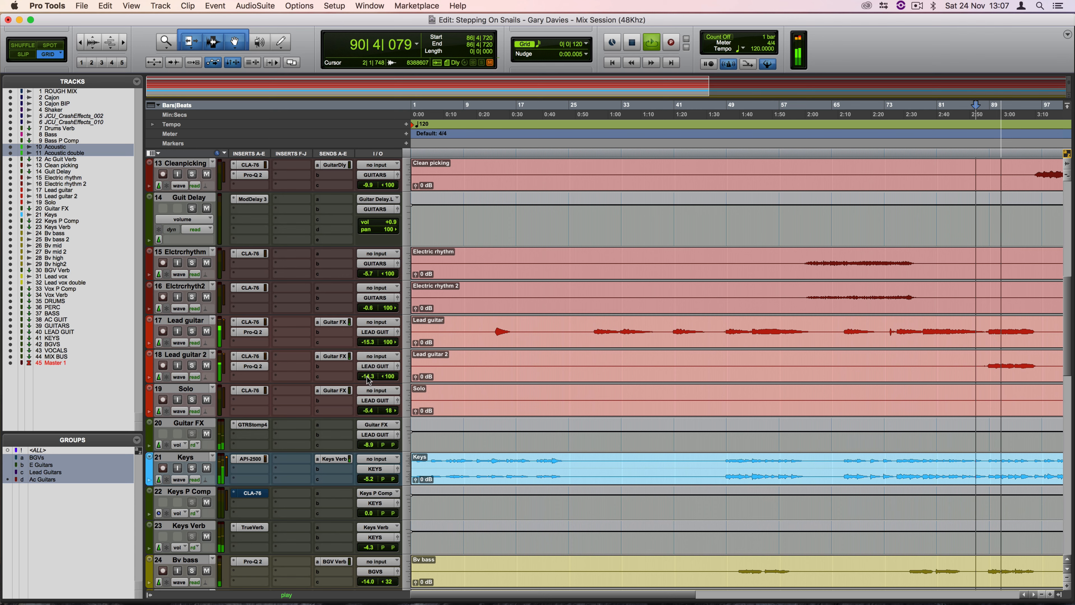
{"action": "left_click_drag", "start_coordinate": [368, 379], "coordinate": [367, 381]}
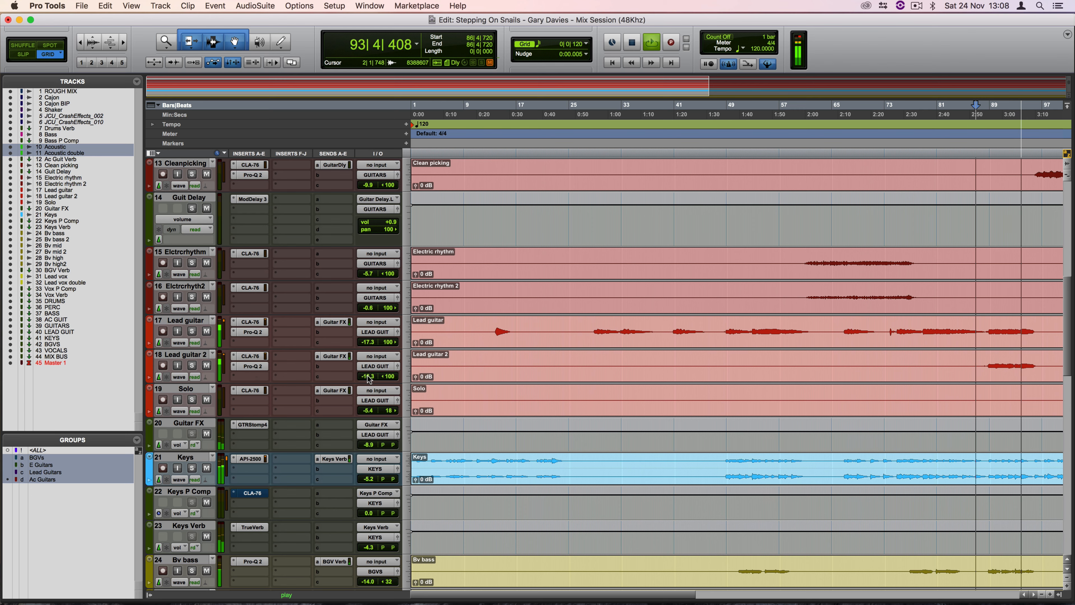
{"action": "left_click_drag", "start_coordinate": [368, 379], "coordinate": [367, 380]}
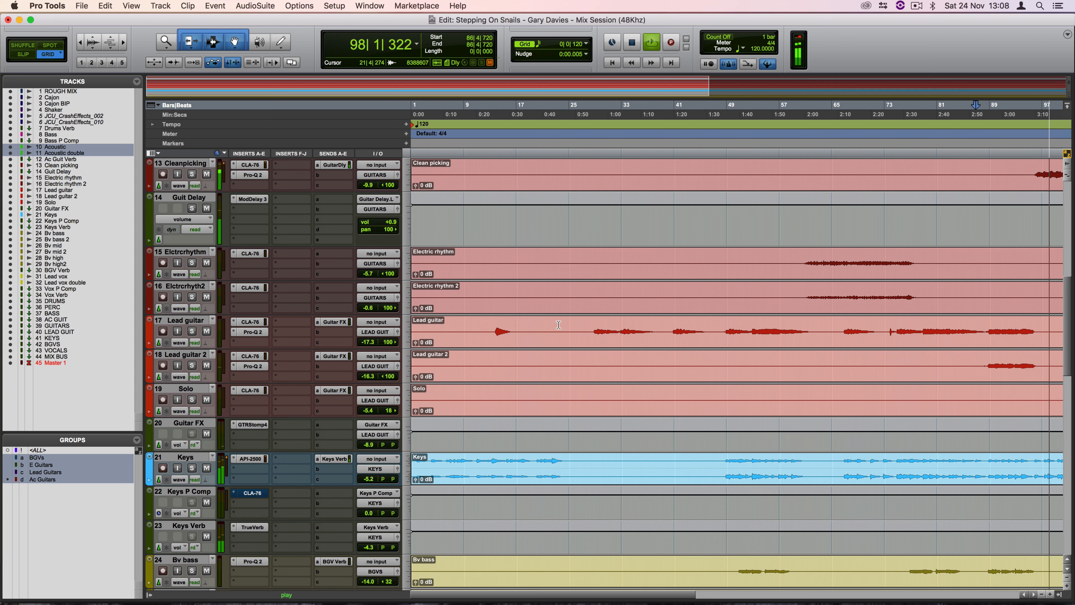
Step: Raise the high shelf frequency in the Clean picking track's Pro-Q 2 to just above 5 kHz and save the session
{"action": "scroll", "coordinate": [619, 351], "scroll_direction": "down", "scroll_amount": 2}
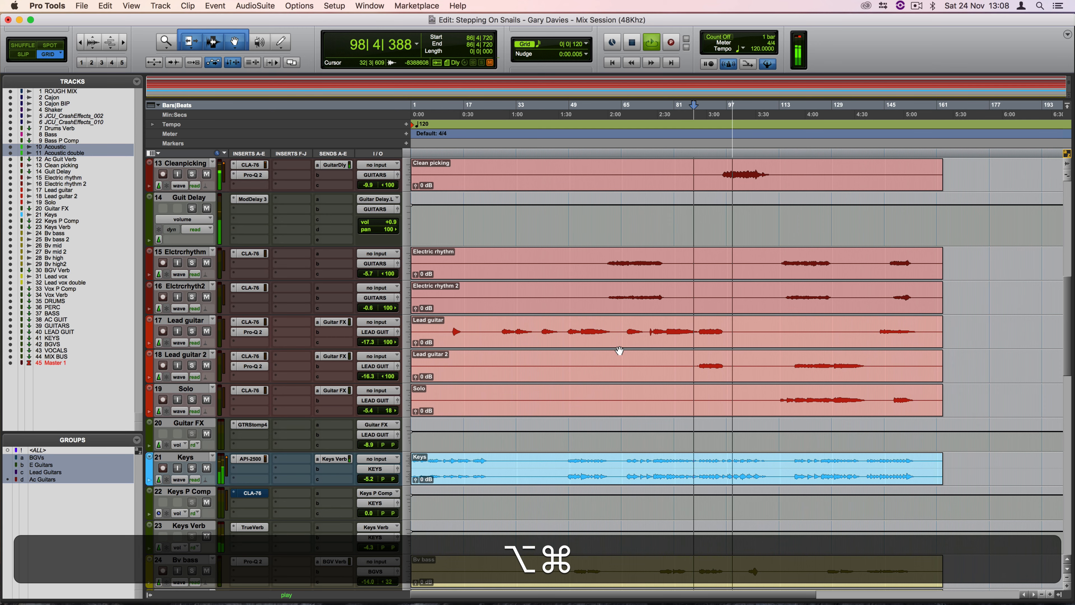
{"action": "scroll", "coordinate": [619, 350], "scroll_direction": "up", "scroll_amount": 4}
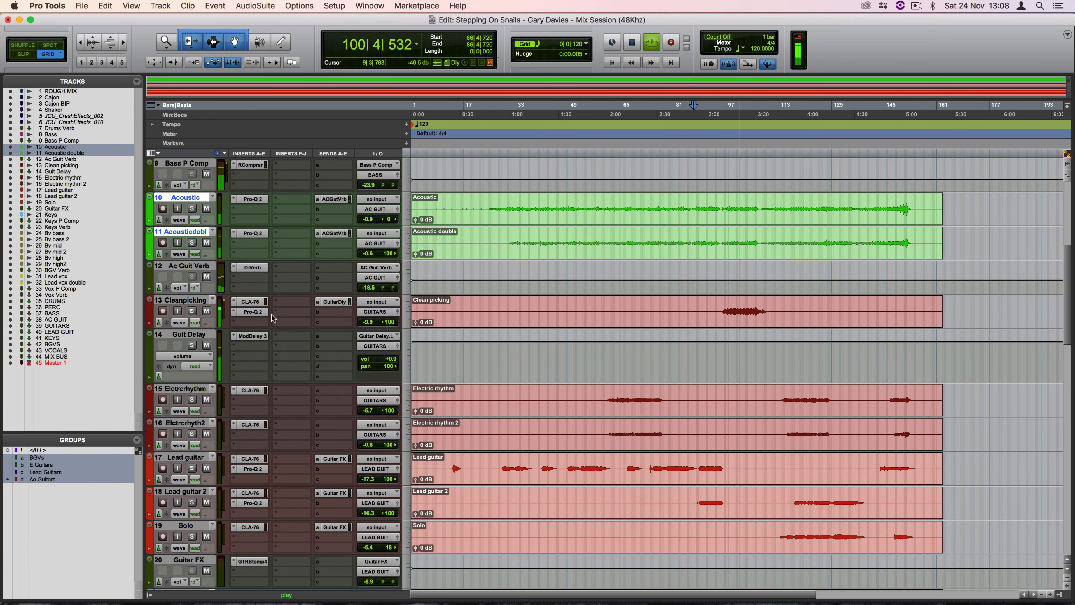
{"action": "left_click", "coordinate": [253, 311]}
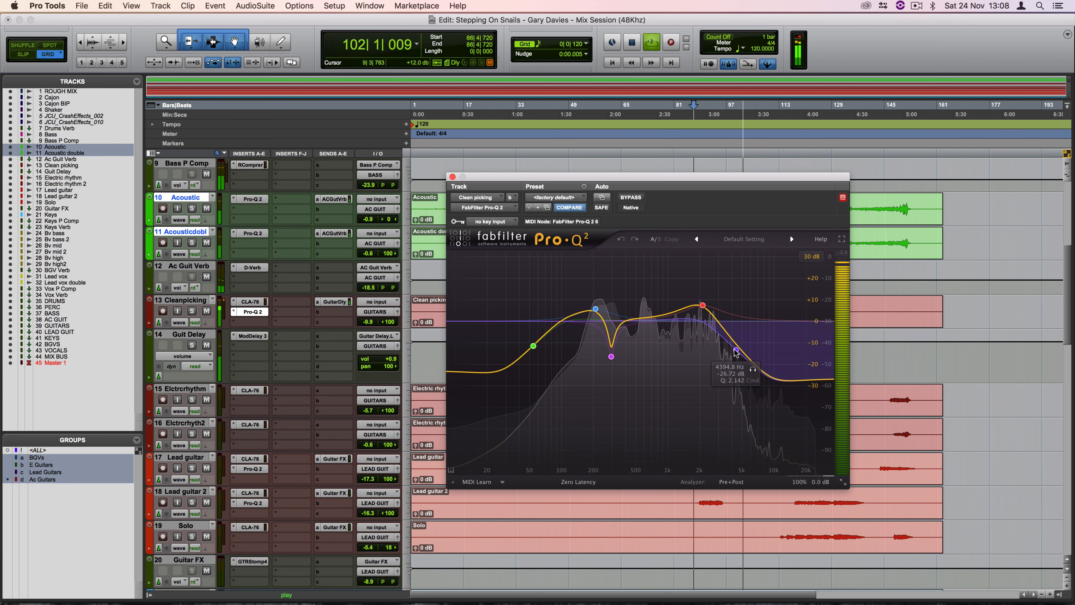
{"action": "mouse_move", "coordinate": [736, 351]}
{"action": "left_mouse_down"}
{"action": "mouse_move", "coordinate": [757, 350]}
{"action": "mouse_move", "coordinate": [744, 350]}
{"action": "left_mouse_up"}
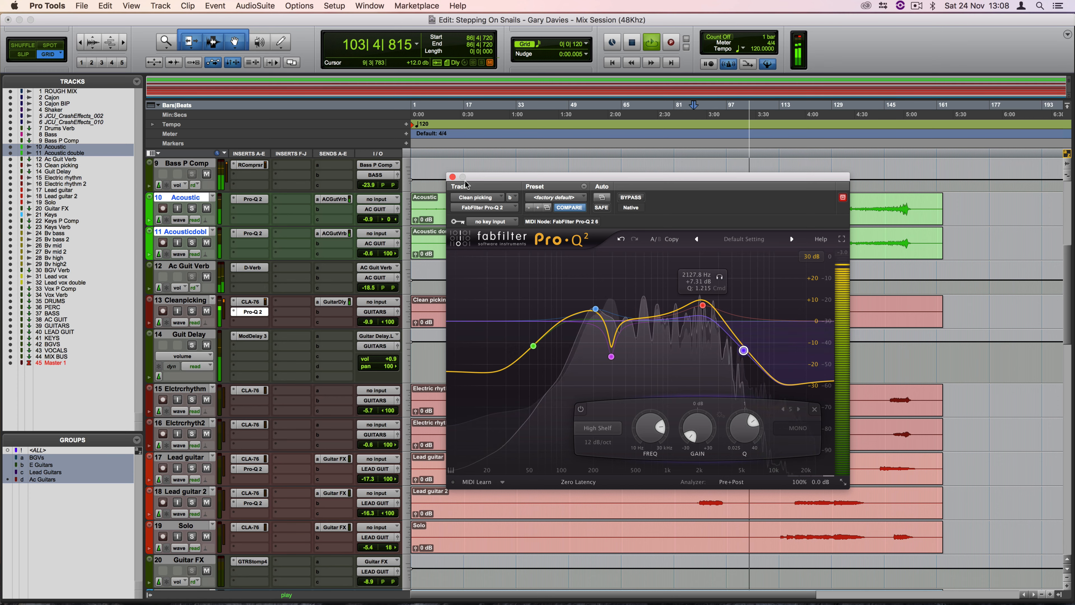
{"action": "left_click", "coordinate": [452, 177]}
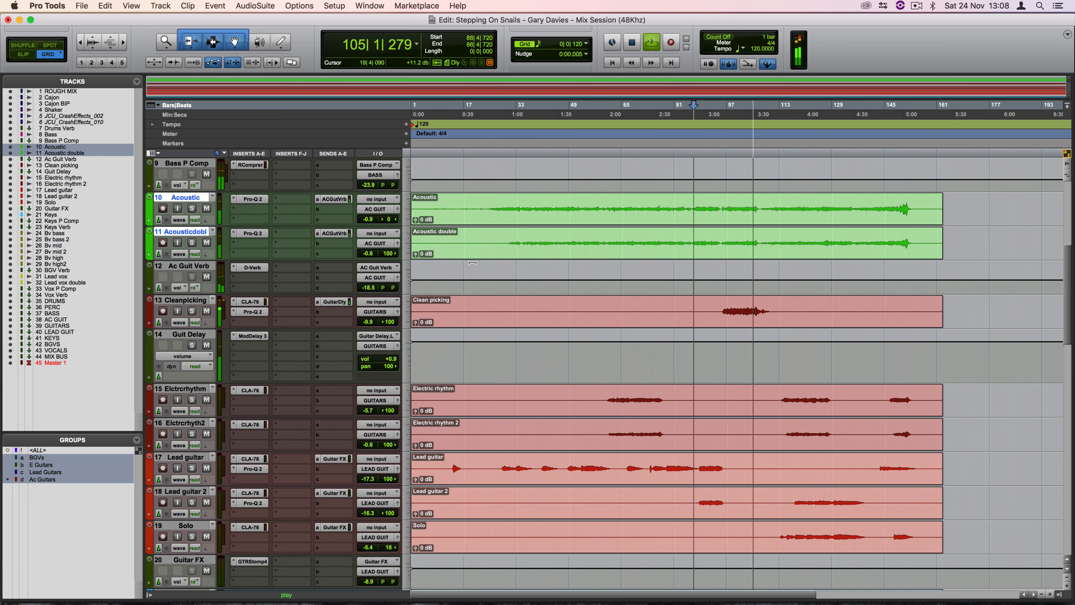
{"action": "key", "text": "super+s"}
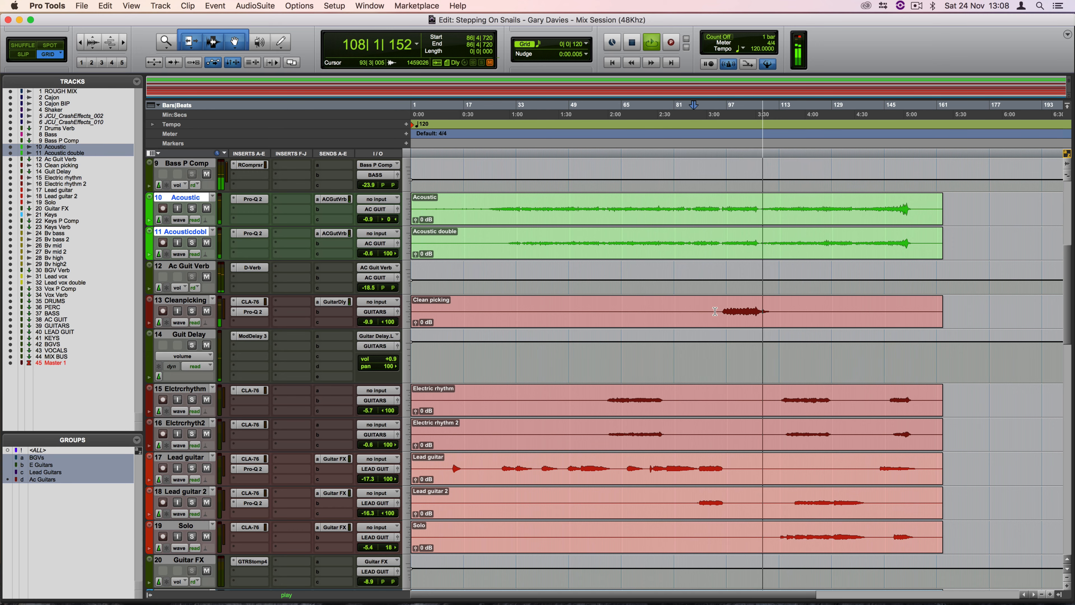
Step: Look over the keys, backing vocal, lead vocal and bus tracks during playback, and return to the guitar tracks
{"action": "scroll", "coordinate": [714, 311], "scroll_direction": "down", "scroll_amount": 3}
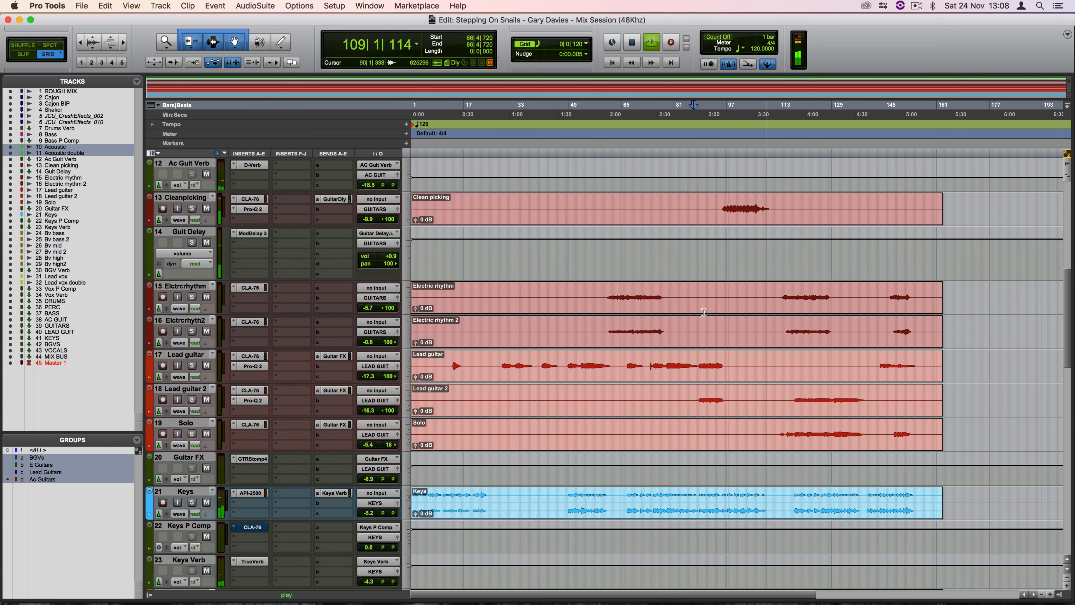
{"action": "scroll", "coordinate": [704, 313], "scroll_direction": "down", "scroll_amount": 3}
{"action": "scroll", "coordinate": [704, 315], "scroll_direction": "down", "scroll_amount": 6}
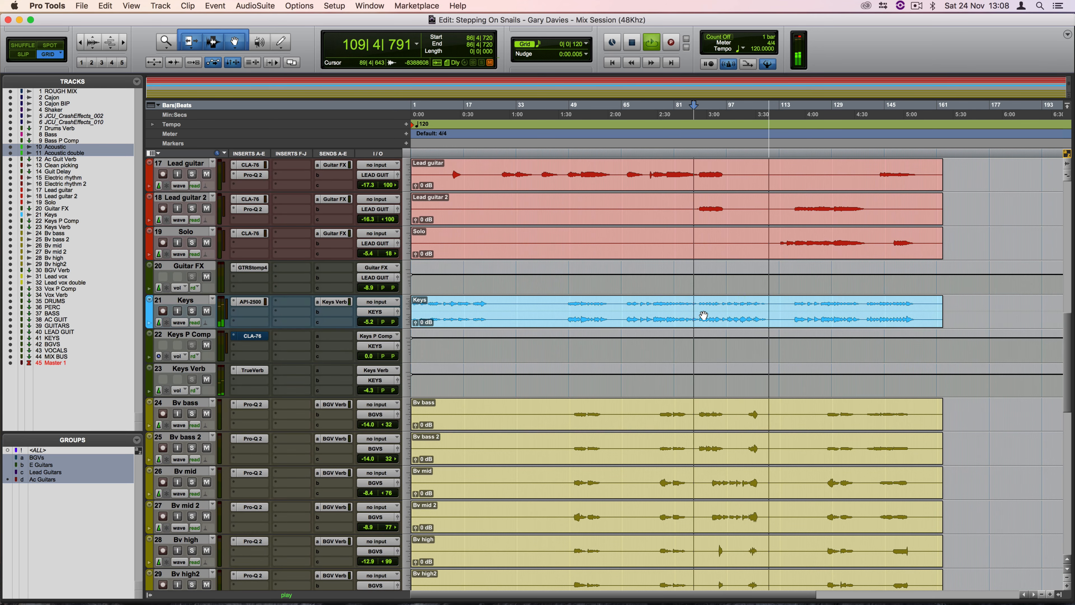
{"action": "scroll", "coordinate": [703, 313], "scroll_direction": "down", "scroll_amount": 1}
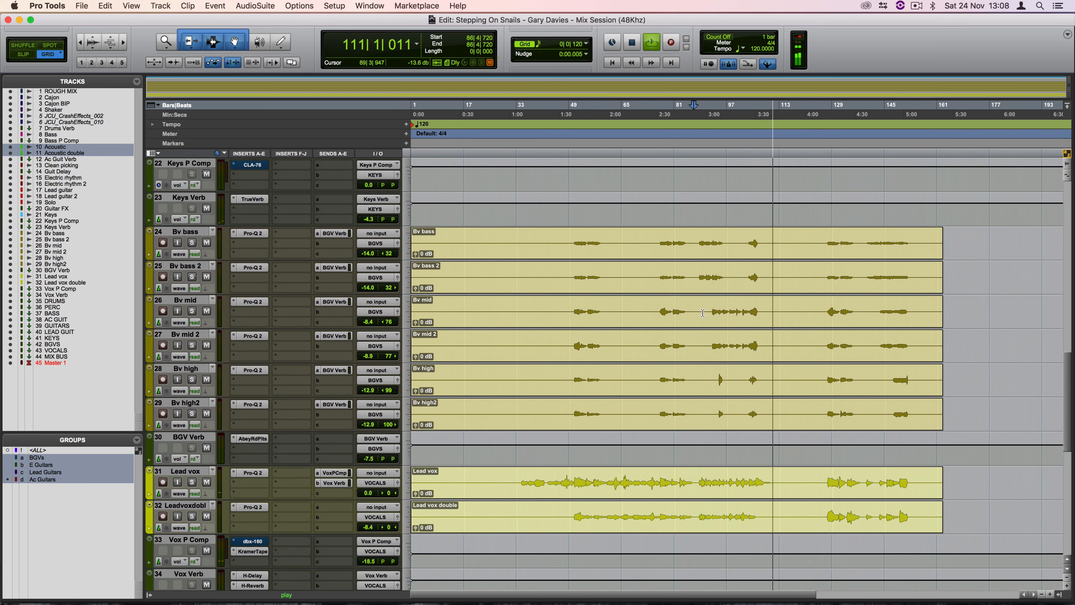
{"action": "scroll", "coordinate": [702, 313], "scroll_direction": "down", "scroll_amount": 2}
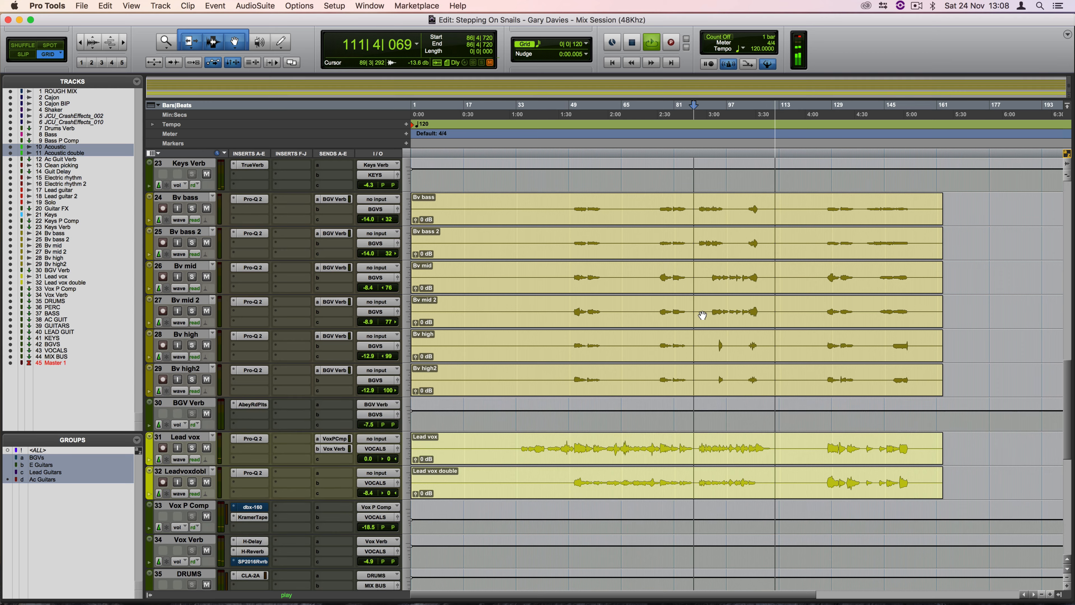
{"action": "scroll", "coordinate": [703, 315], "scroll_direction": "down", "scroll_amount": 2}
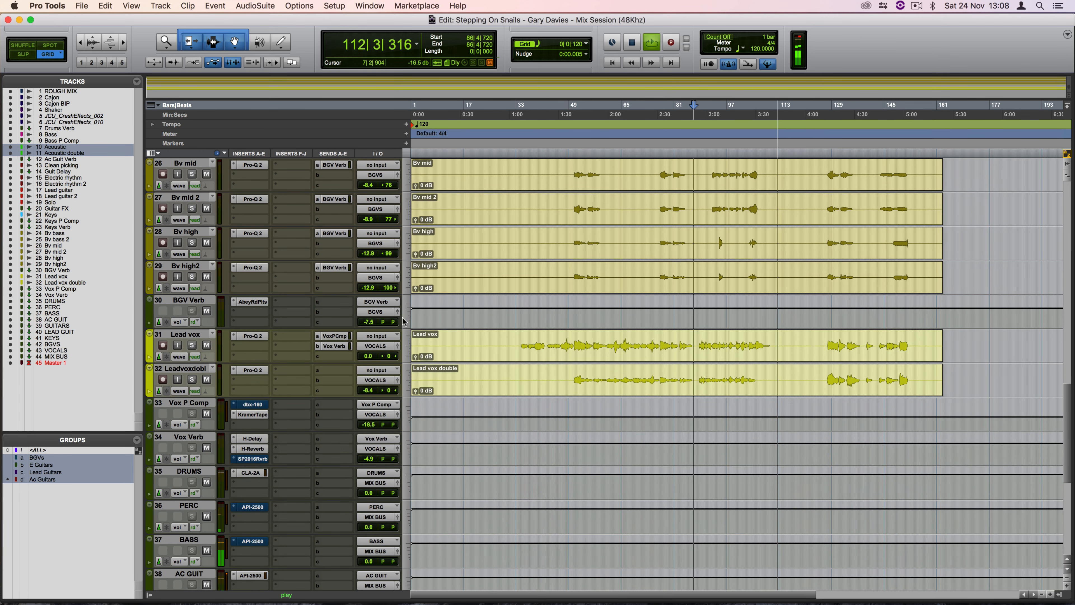
{"action": "scroll", "coordinate": [381, 326], "scroll_direction": "up", "scroll_amount": 5}
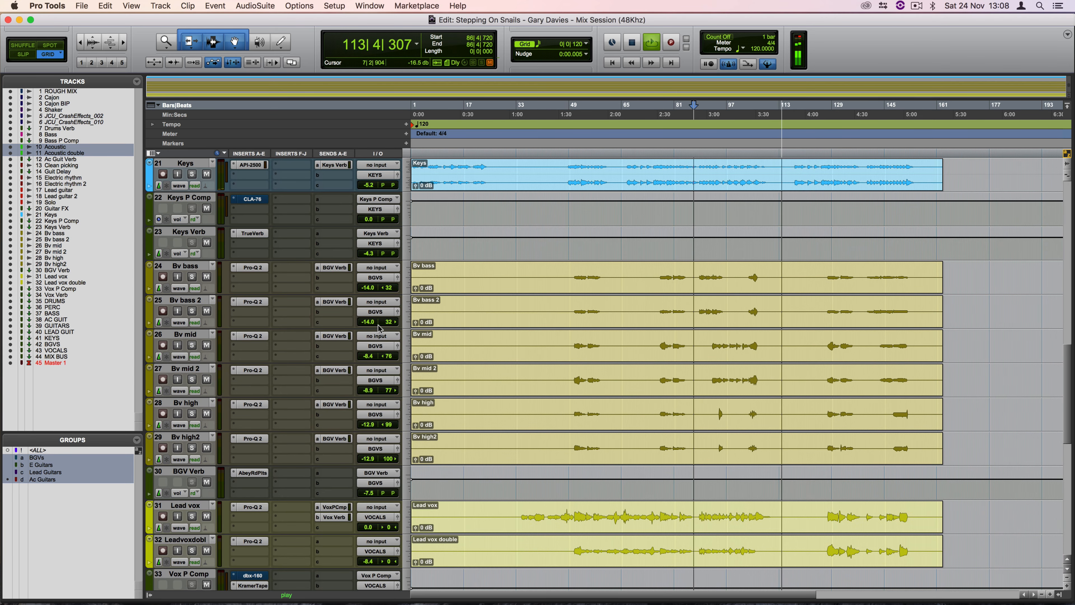
{"action": "scroll", "coordinate": [380, 327], "scroll_direction": "up", "scroll_amount": 6}
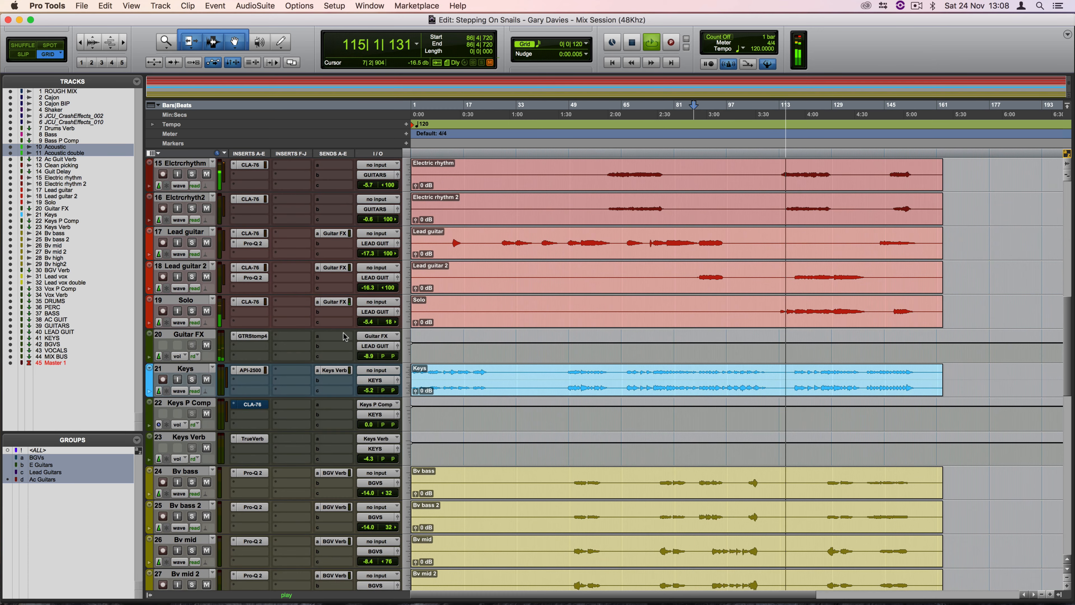
{"action": "scroll", "coordinate": [344, 337], "scroll_direction": "up", "scroll_amount": 2}
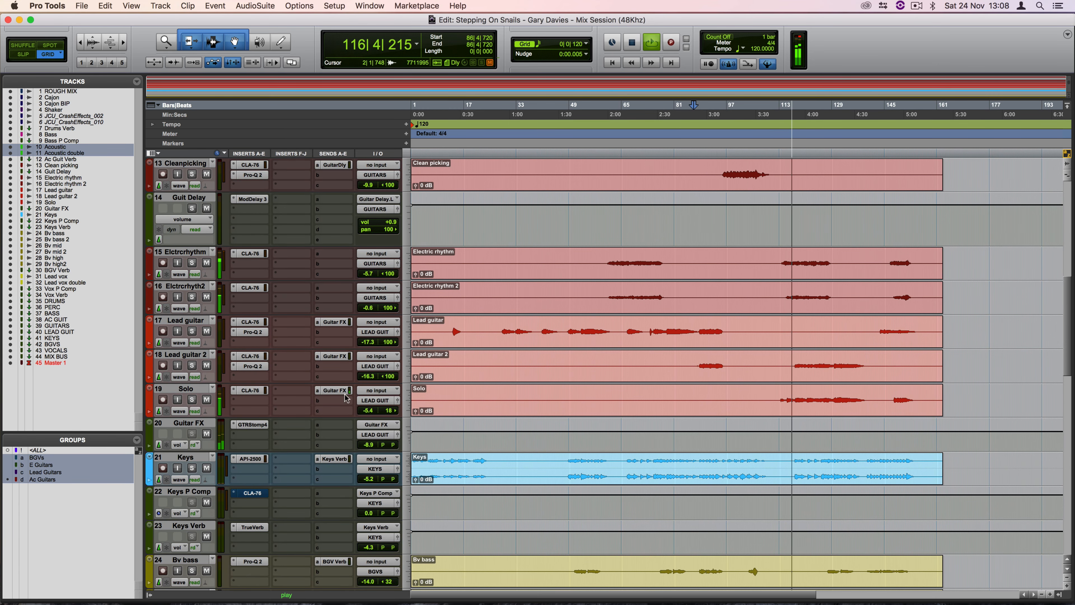
Step: Set the Solo track's volume to -3.4 dB, stop playback, and copy Lead guitar 2's Pro-Q 2 insert onto Solo
{"action": "left_click_drag", "start_coordinate": [377, 411], "coordinate": [367, 413]}
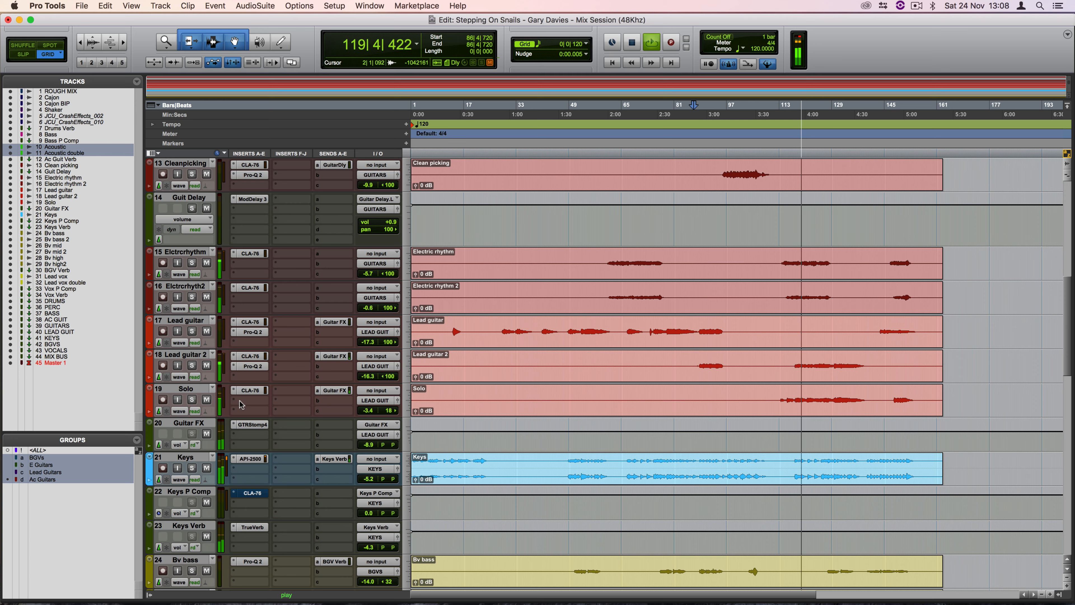
{"action": "key", "text": "space"}
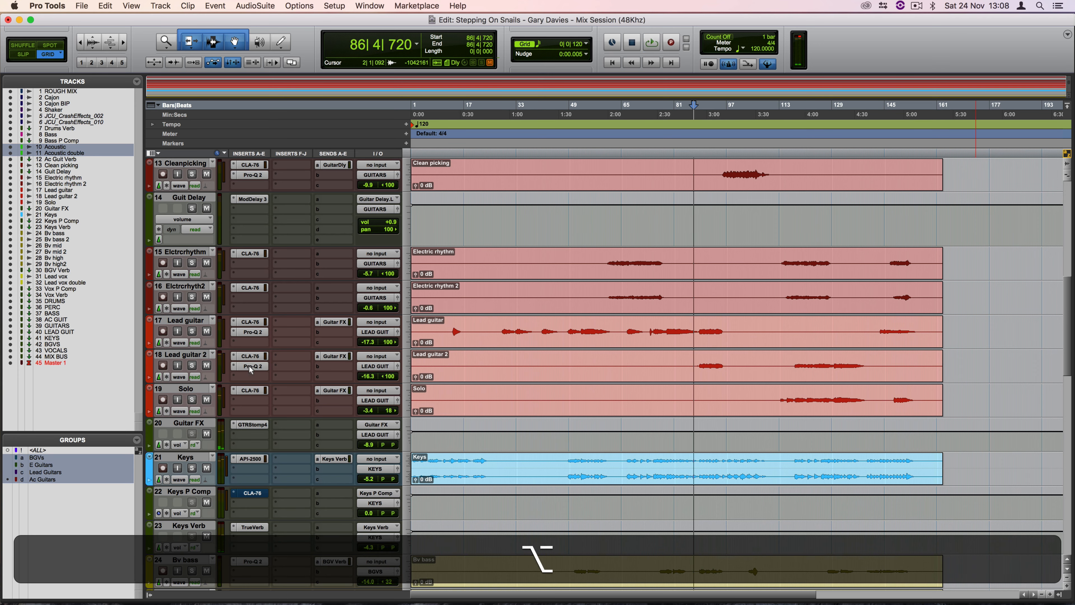
{"action": "left_click_drag", "start_coordinate": [251, 399], "coordinate": [251, 402]}
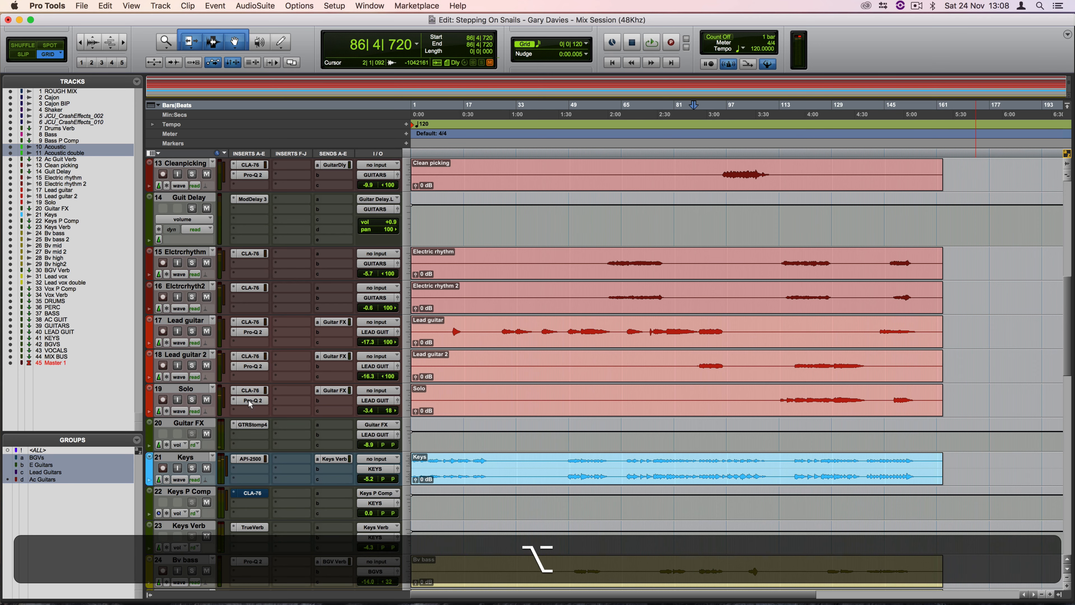
Step: Raise the Solo equalizer's high shelf frequency to above 20 kHz and start playback at 112|2|120, where the solo begins
{"action": "left_click", "coordinate": [251, 400]}
{"action": "key", "text": "space"}
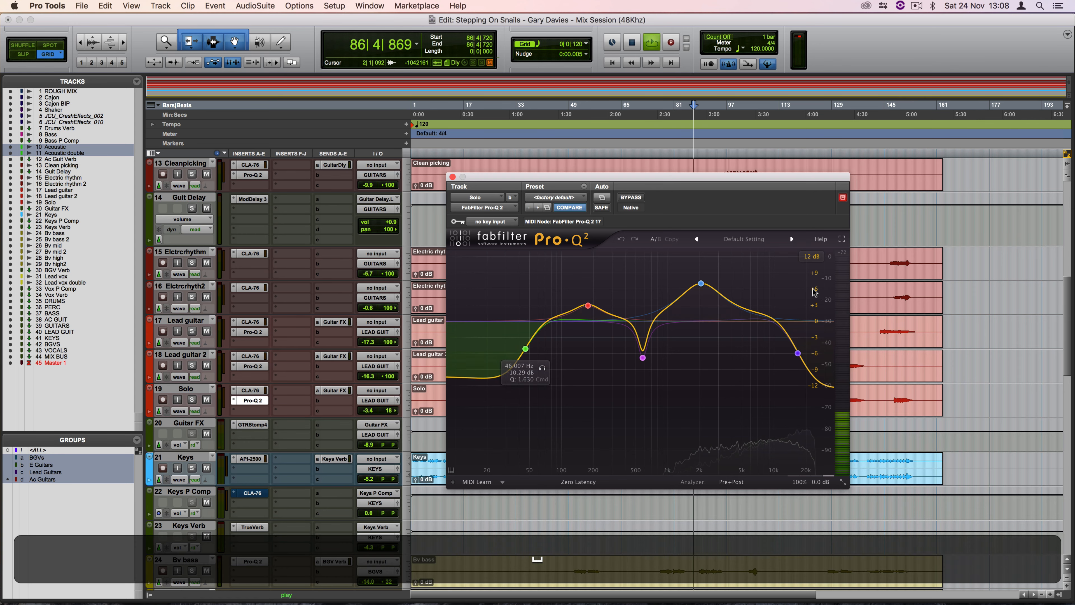
{"action": "left_click_drag", "start_coordinate": [798, 353], "coordinate": [816, 355]}
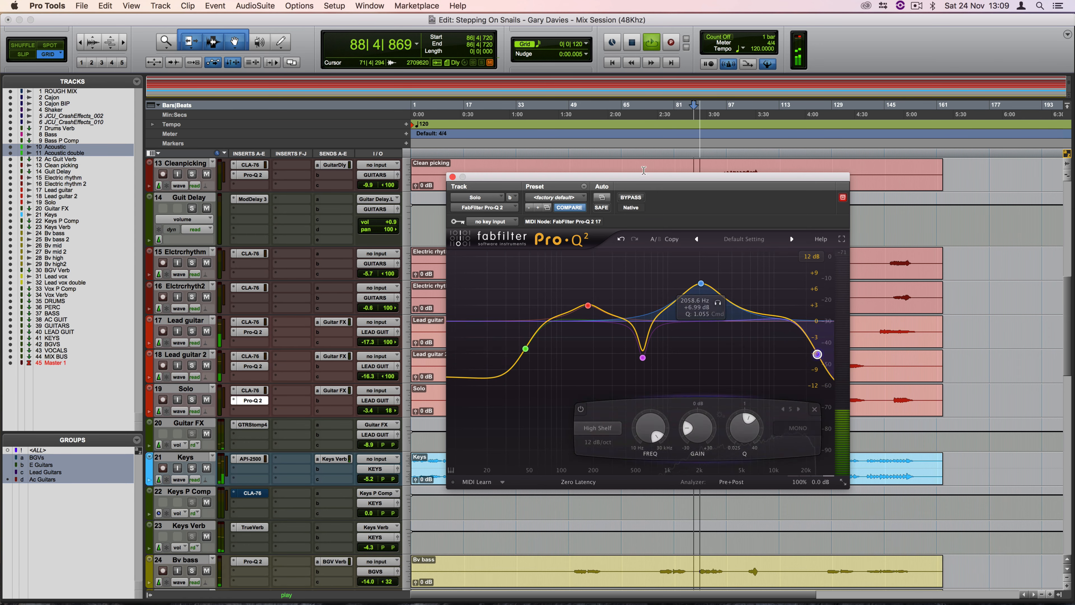
{"action": "left_click_drag", "start_coordinate": [644, 171], "coordinate": [436, 163]}
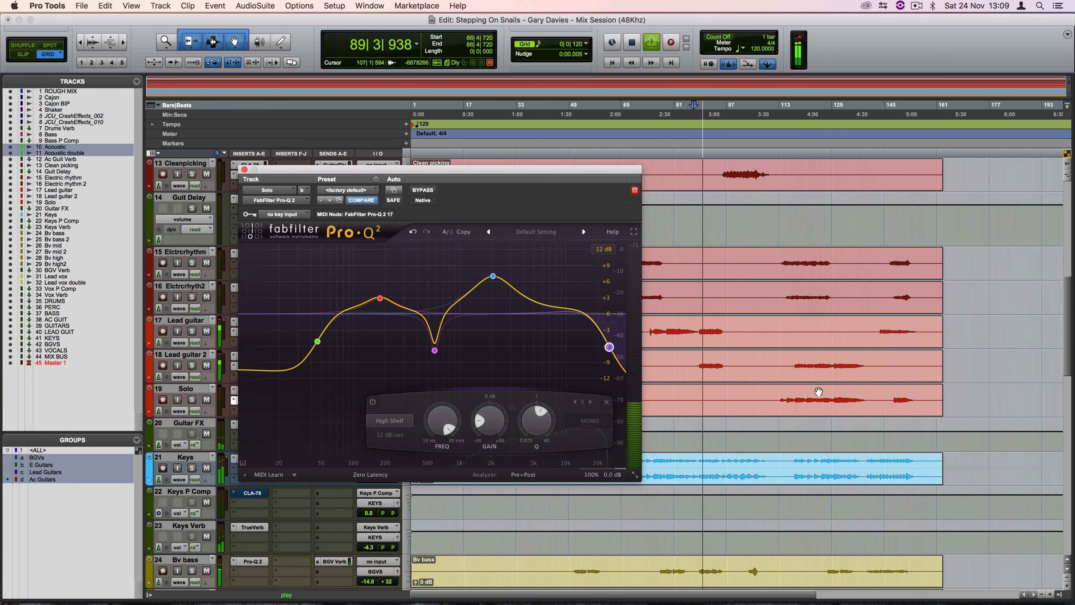
{"action": "left_click", "coordinate": [776, 399]}
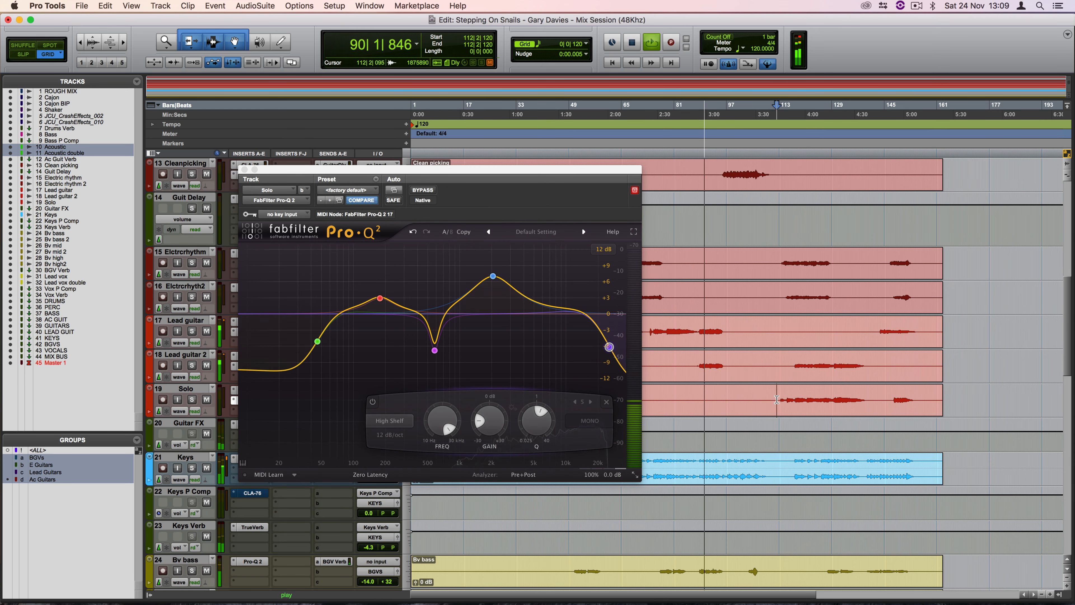
{"action": "key", "text": "space"}
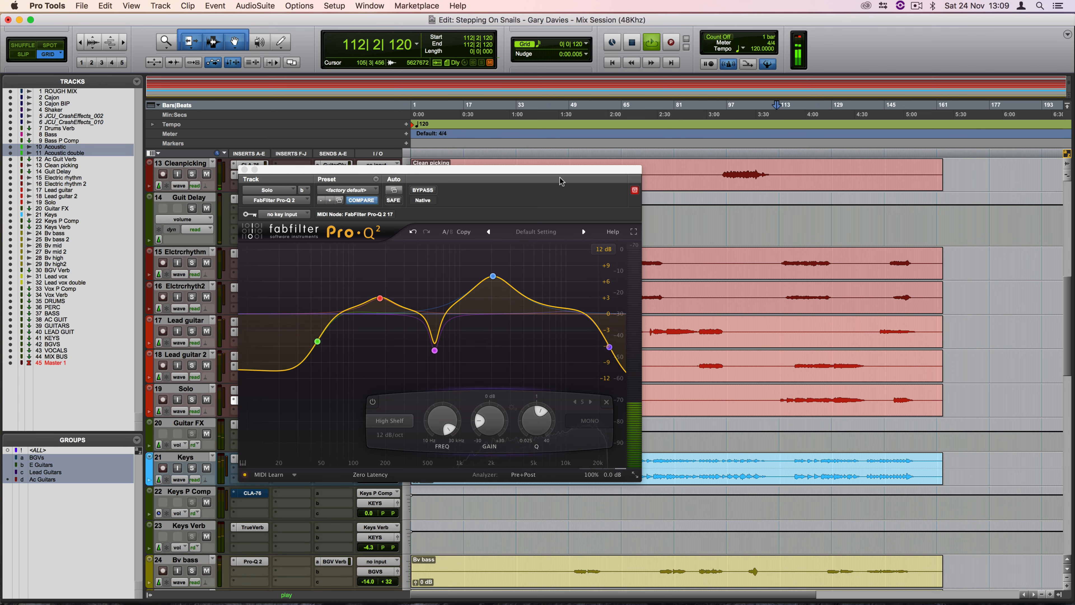
Step: Move the Solo equalizer's upper-mid boost up to about 4 kHz at roughly +5 dB during playback, and close the equalizer
{"action": "key", "text": "space"}
{"action": "left_click_drag", "start_coordinate": [559, 170], "coordinate": [602, 170]}
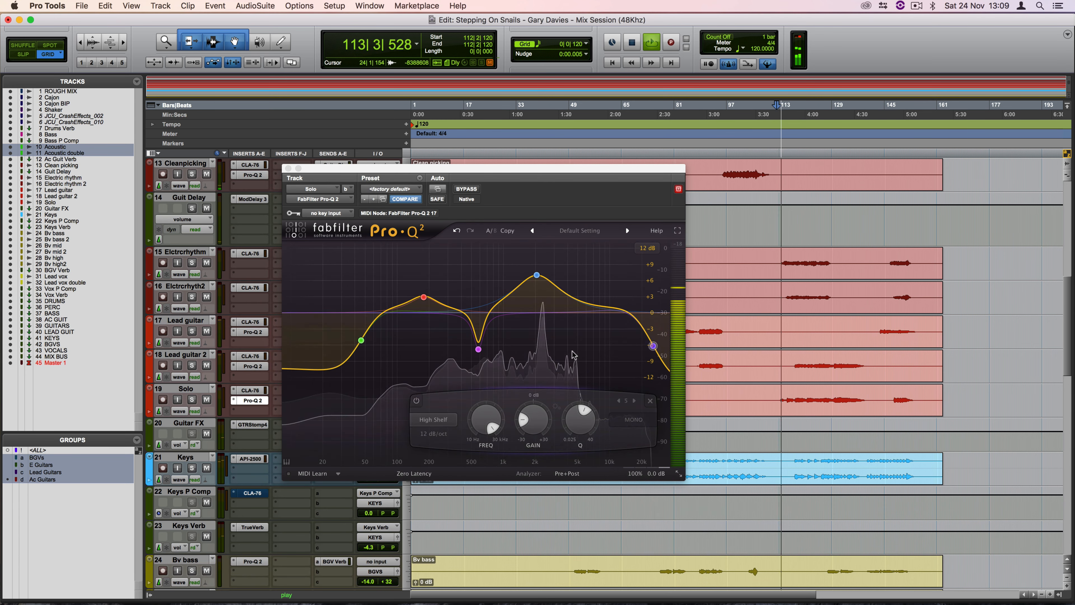
{"action": "mouse_move", "coordinate": [537, 276]}
{"action": "left_click_drag", "start_coordinate": [537, 276], "coordinate": [567, 284]}
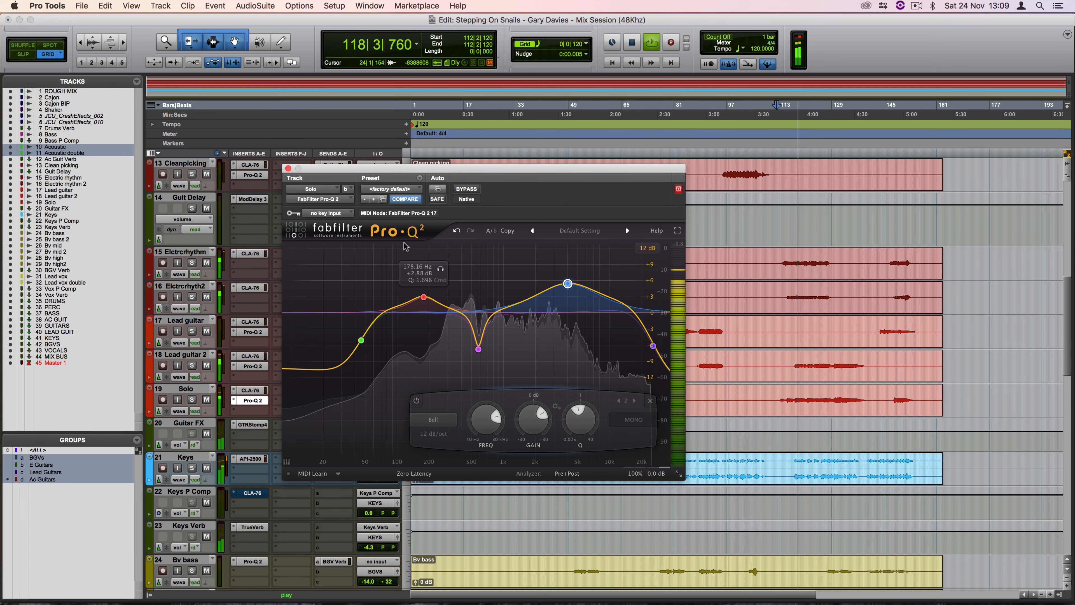
{"action": "left_click", "coordinate": [288, 168]}
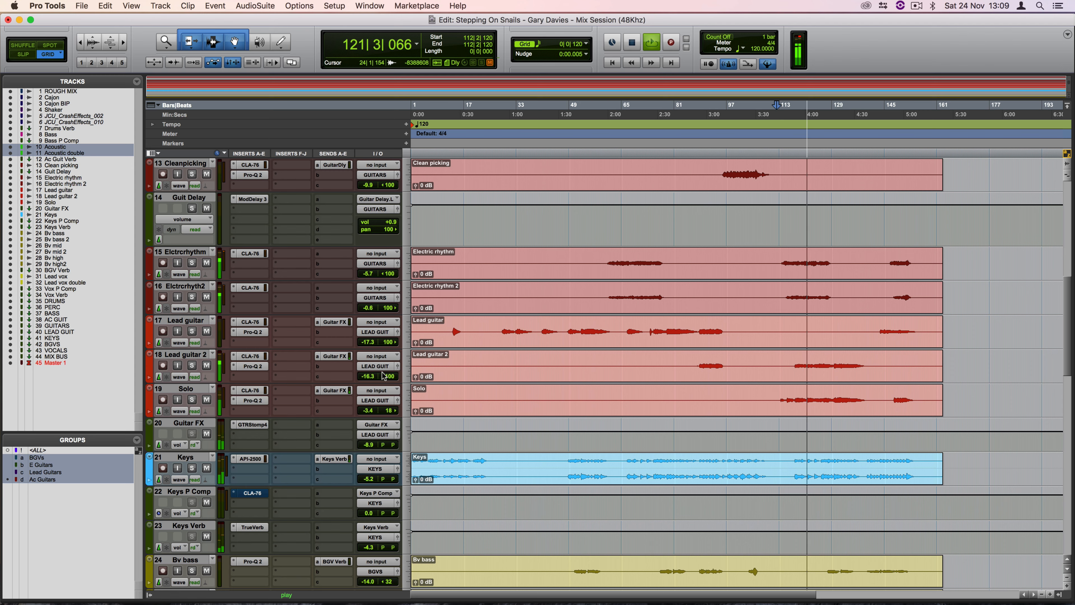
Step: Raise Lead guitar 2's send level to Guitar FX to -3.8 dB and close the send window
{"action": "left_click", "coordinate": [338, 358]}
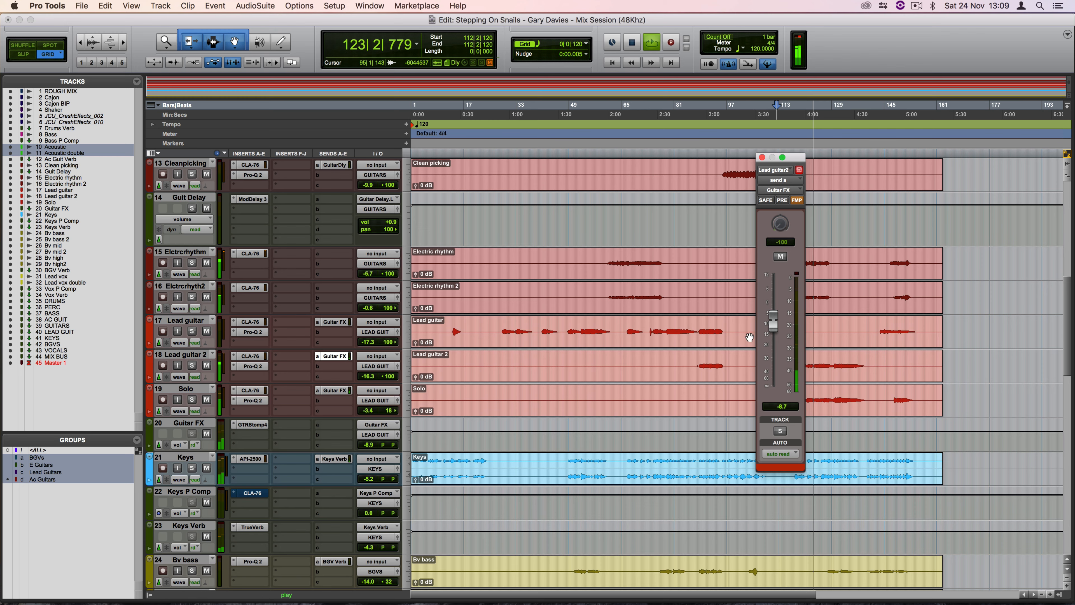
{"action": "left_click_drag", "start_coordinate": [775, 325], "coordinate": [776, 314]}
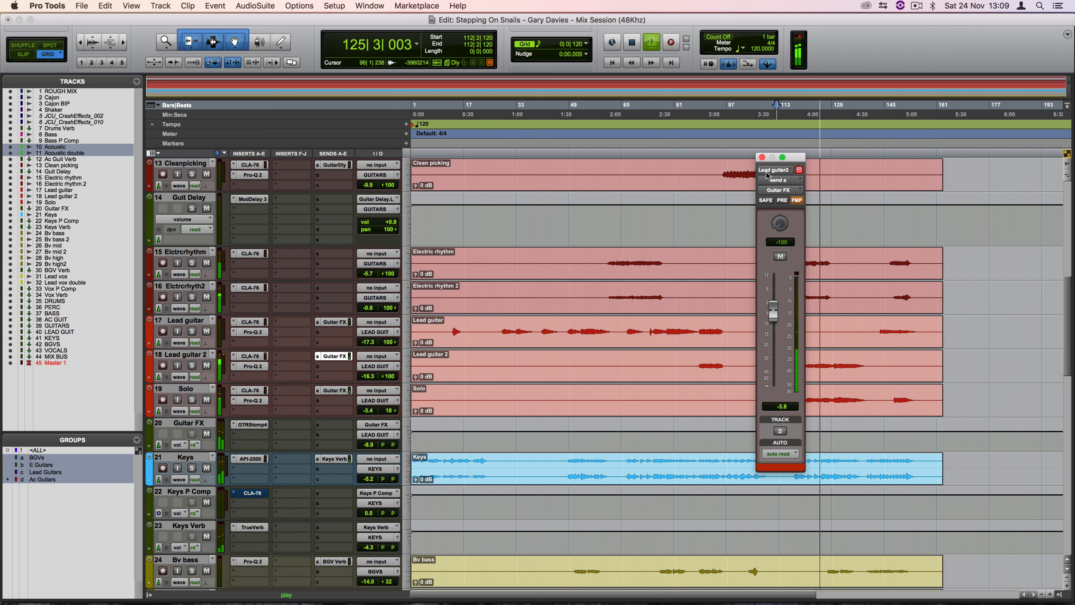
{"action": "left_click", "coordinate": [762, 158]}
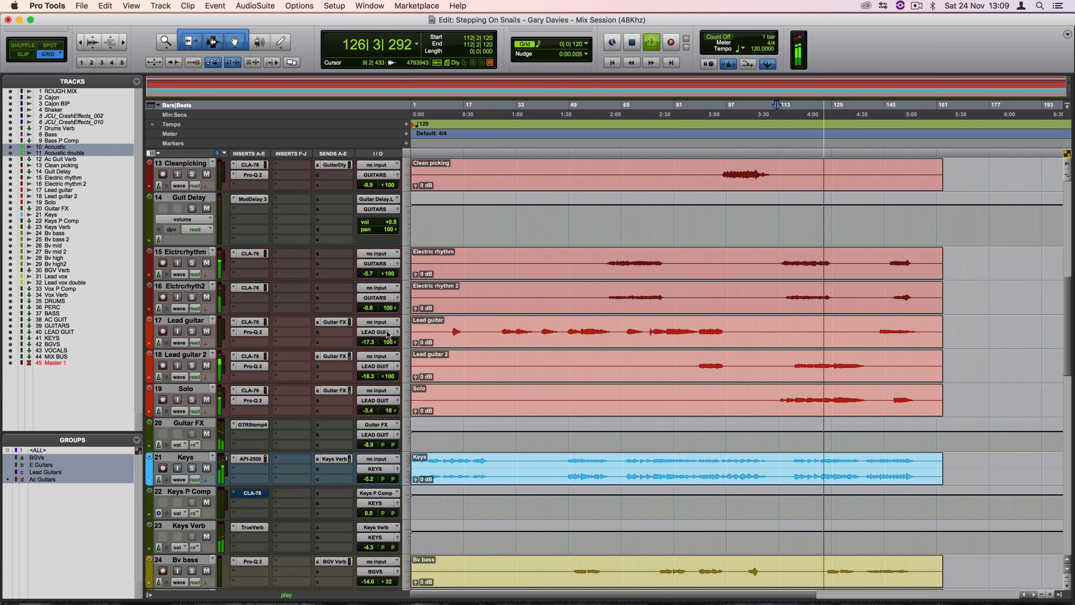
Step: Solo the Lead guitar, Lead guitar 2 and Solo tracks, and listen to them from 112|2|120 with the timeline zoomed in
{"action": "left_click", "coordinate": [192, 365]}
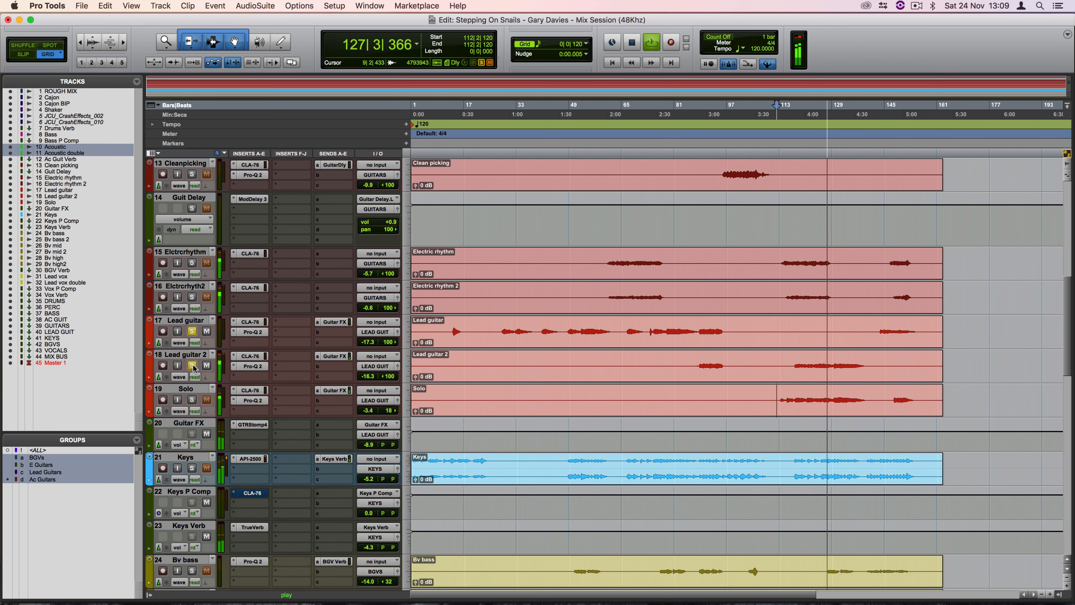
{"action": "key", "text": "space"}
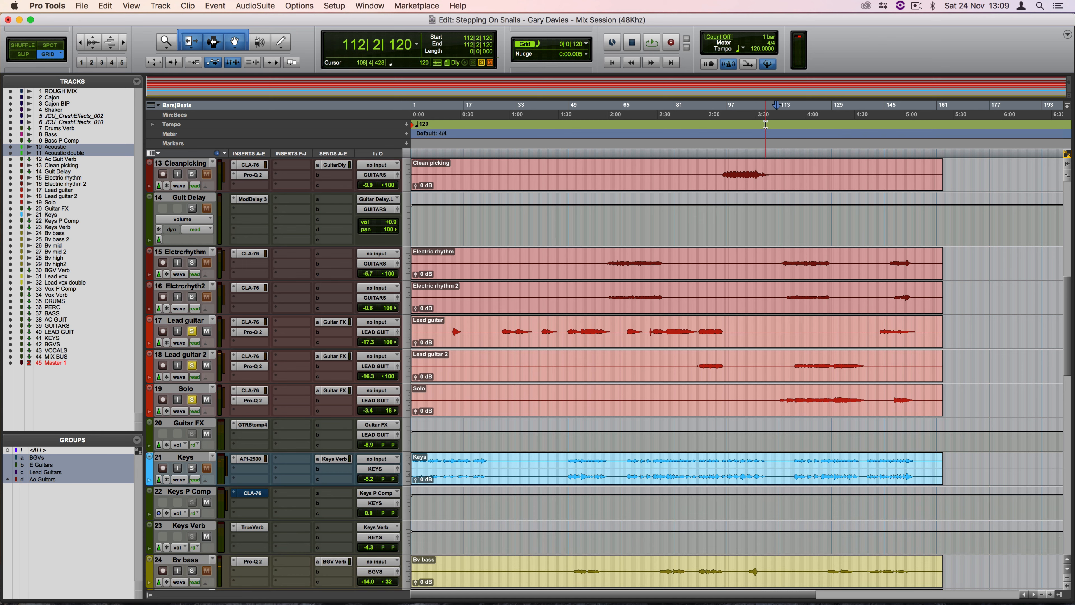
{"action": "key", "text": "space"}
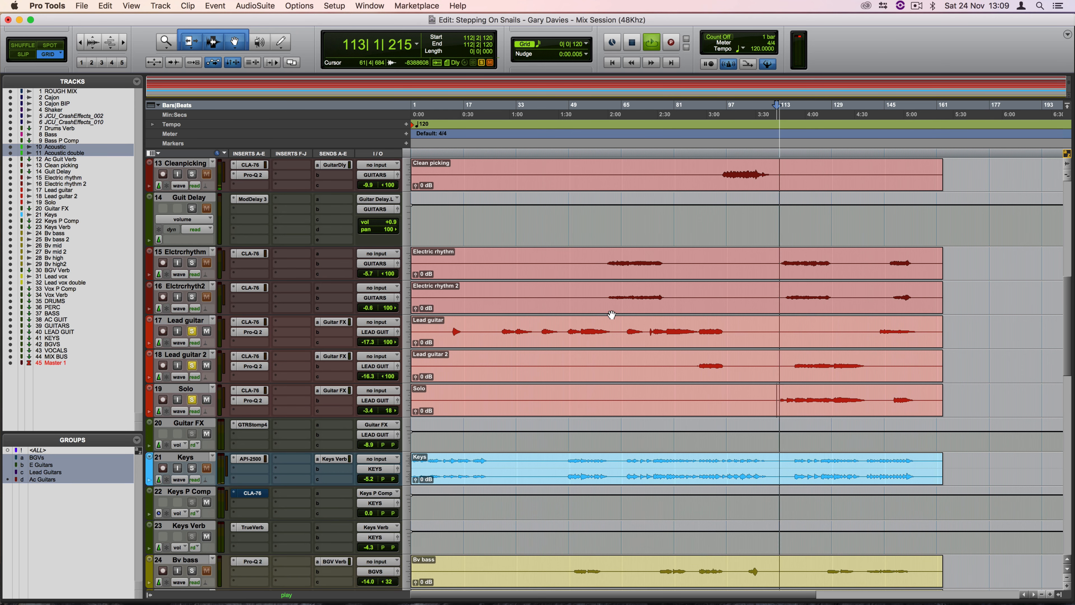
{"action": "key", "text": "super+bracketright"}
{"action": "key", "text": "super+bracketright"}
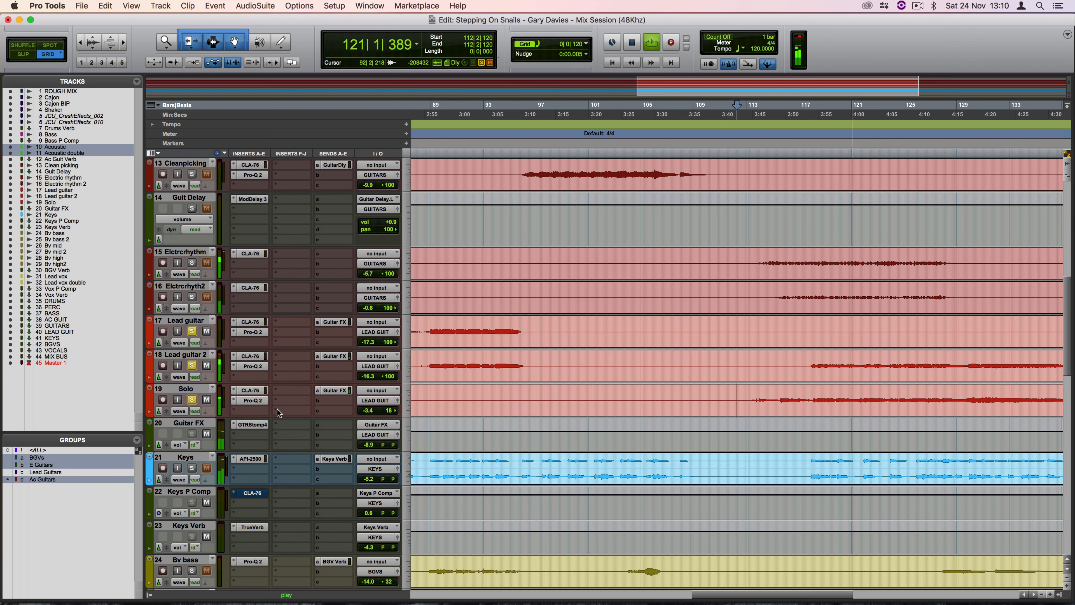
Step: Unsolo the lead guitar tracks, set the Solo track to -6.0 dB panned 100 right, stop playback and save the session
{"action": "left_click_drag", "start_coordinate": [371, 414], "coordinate": [370, 415]}
{"action": "key", "text": "alt"}
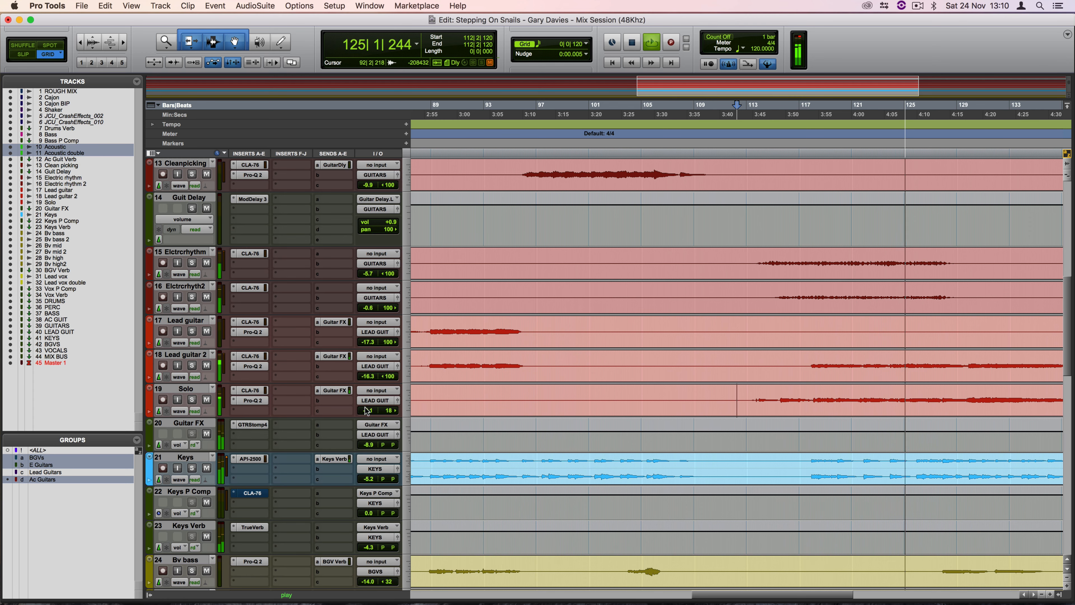
{"action": "left_click_drag", "start_coordinate": [367, 413], "coordinate": [367, 413]}
{"action": "key", "text": "super+s"}
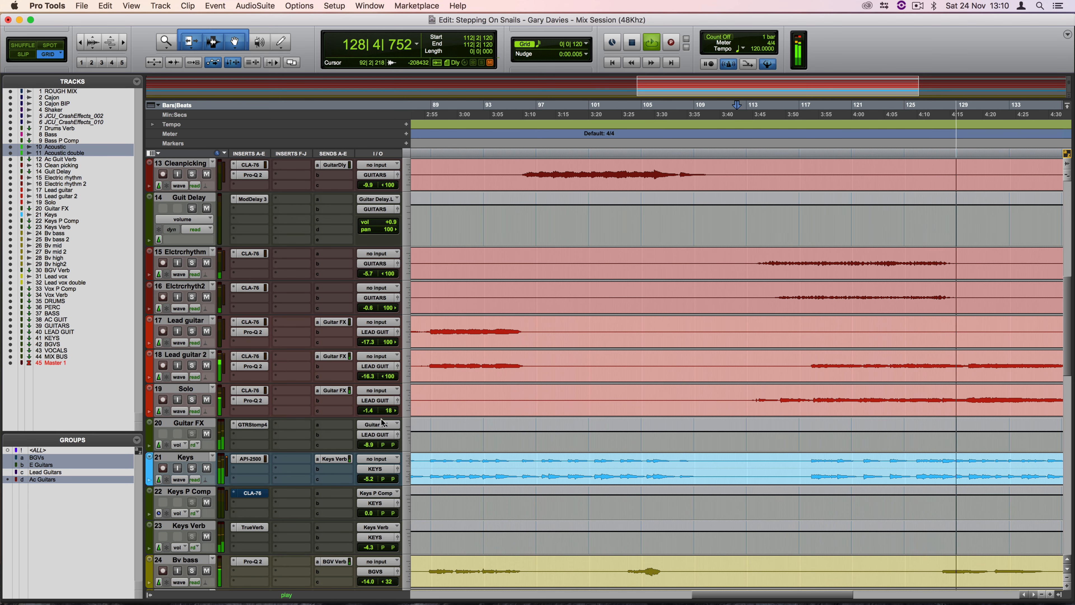
{"action": "left_click_drag", "start_coordinate": [394, 413], "coordinate": [372, 419]}
{"action": "key", "text": "super+space"}
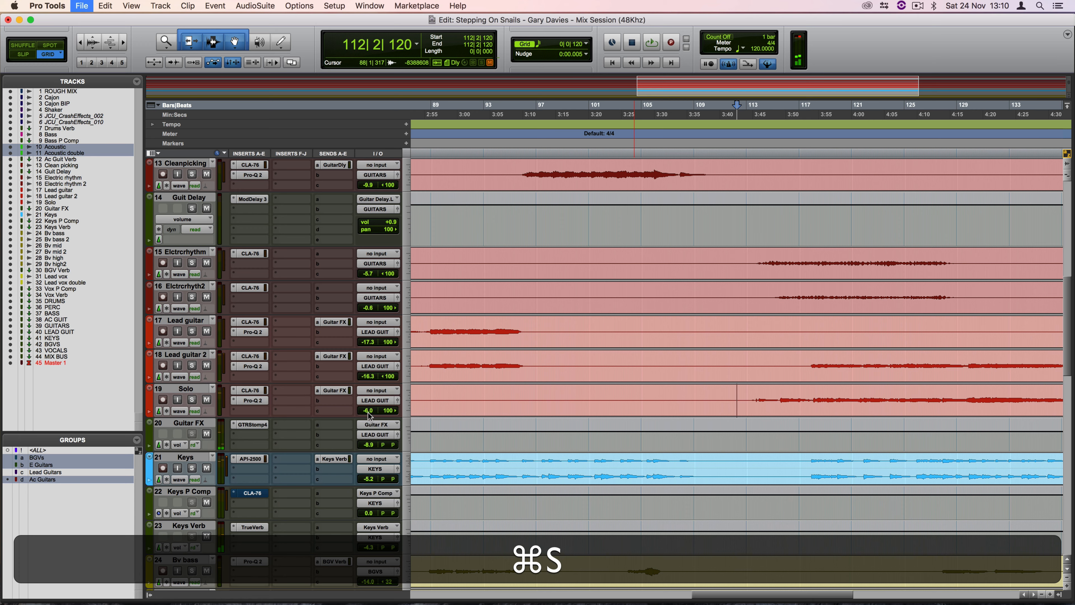
Step: Play from 117|2|360 and insert a stereo FabFilter Pro-Q 2 after the API-2500 on the Keys track
{"action": "scroll", "coordinate": [277, 416], "scroll_direction": "down", "scroll_amount": 3}
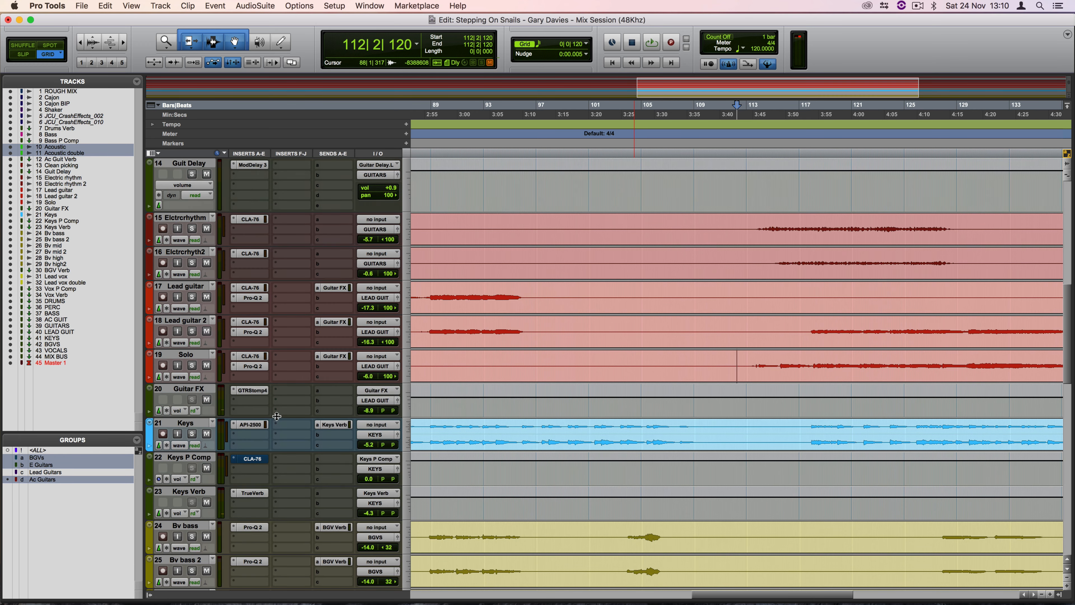
{"action": "scroll", "coordinate": [277, 416], "scroll_direction": "down", "scroll_amount": 2}
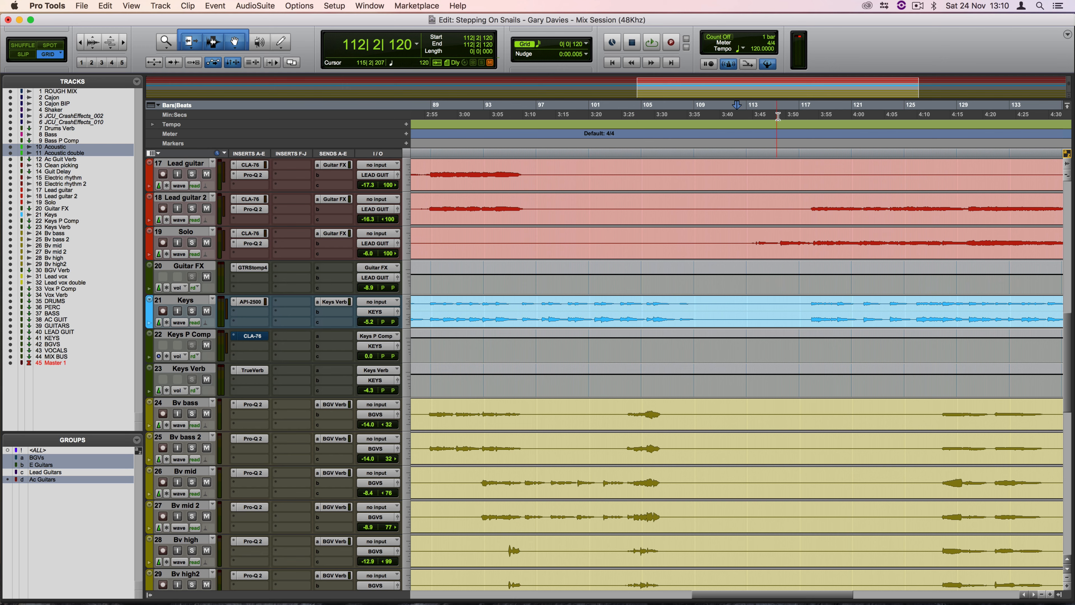
{"action": "key", "text": "space"}
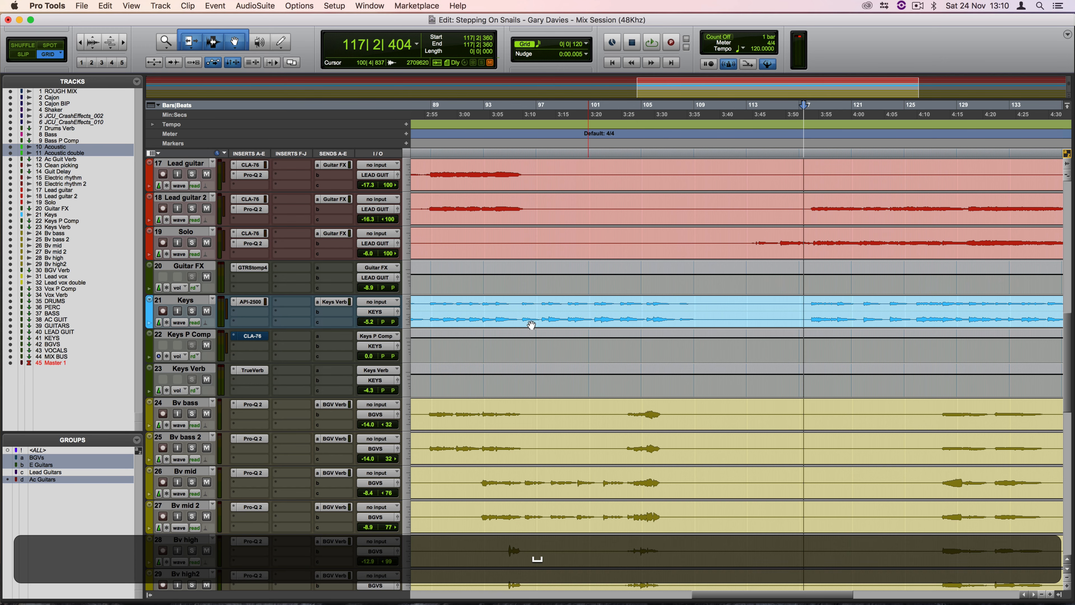
{"action": "left_click", "coordinate": [248, 311]}
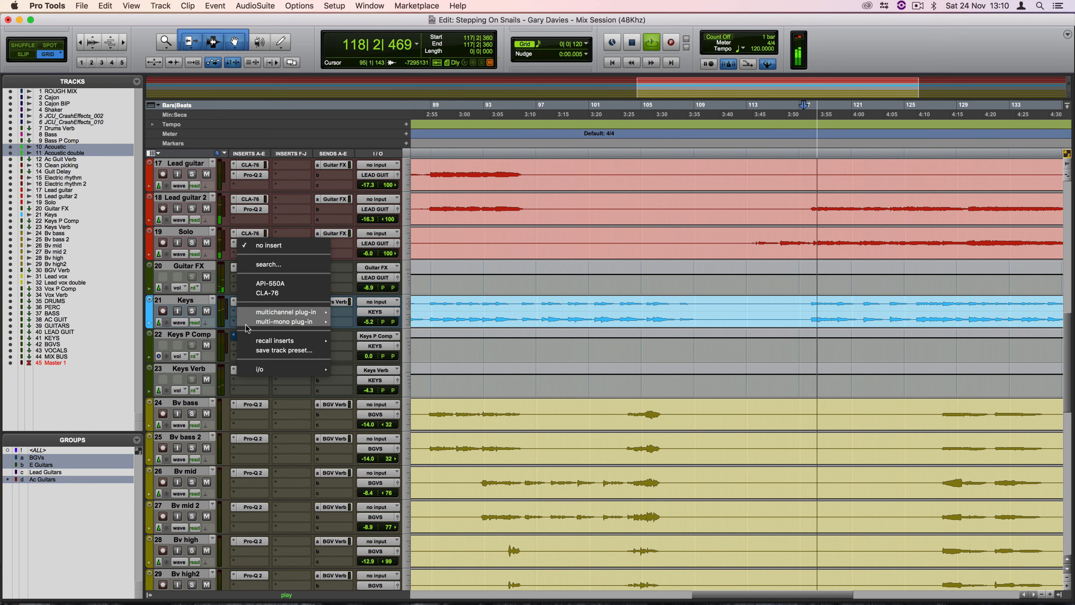
{"action": "mouse_move", "coordinate": [272, 311]}
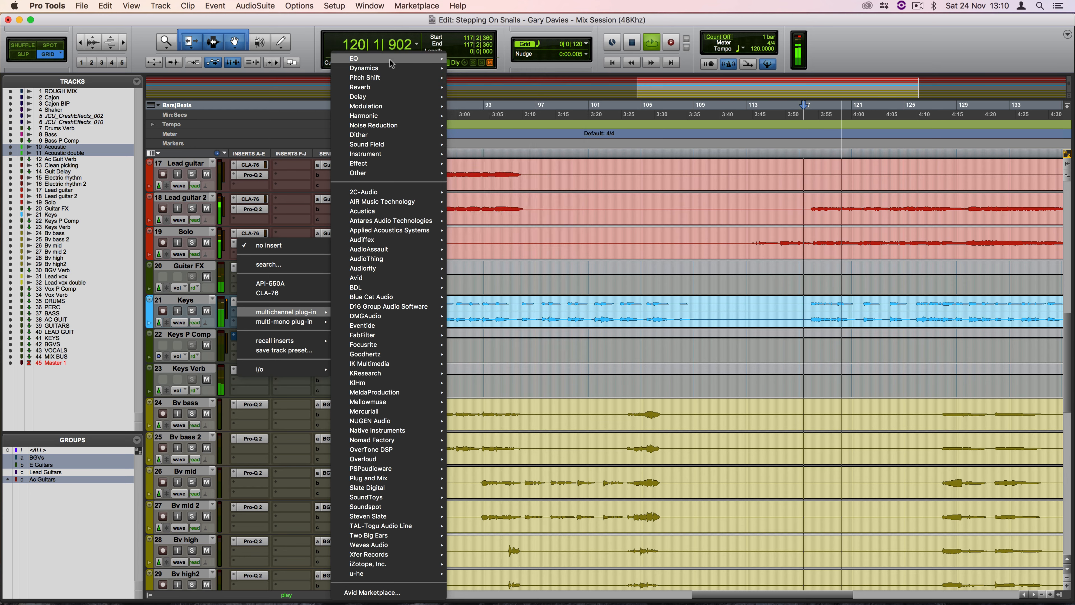
{"action": "mouse_move", "coordinate": [423, 59]}
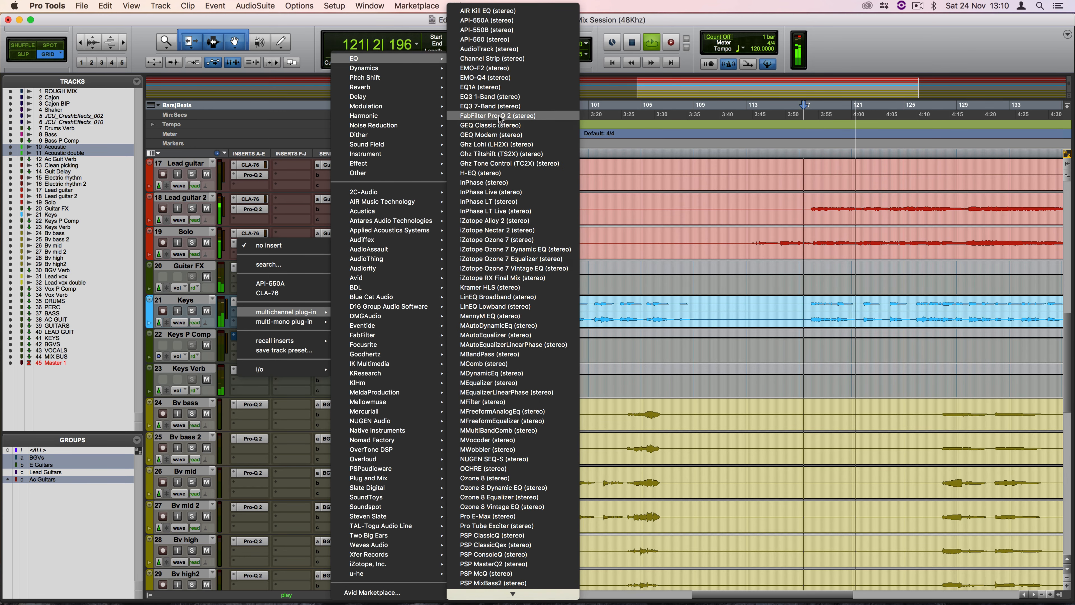
{"action": "left_click", "coordinate": [498, 115]}
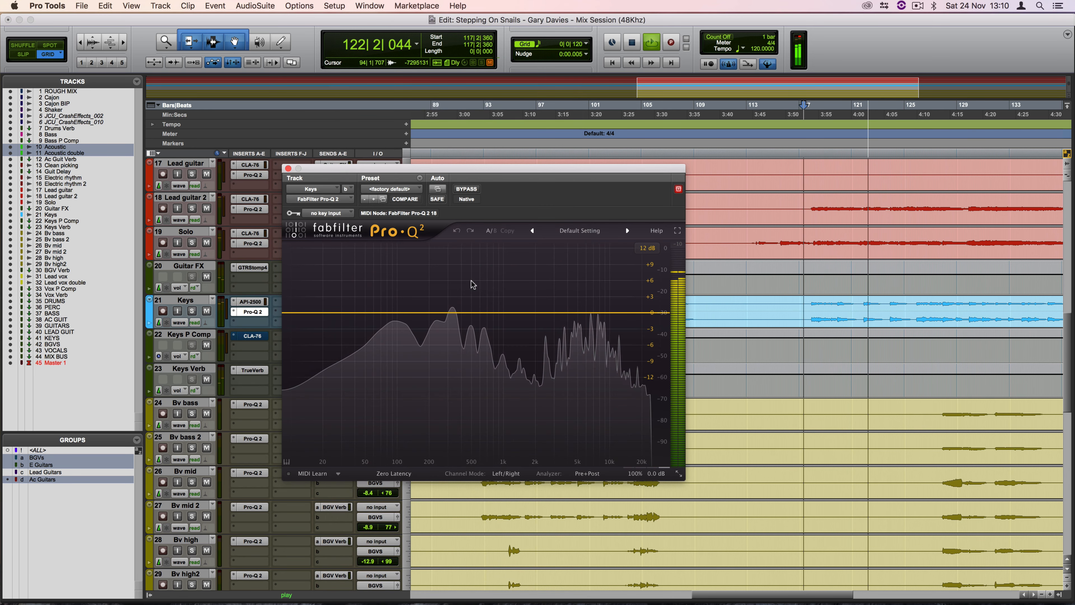
Step: Add a low shelf at about 47 Hz, -10.7 dB, and a wide bell boost at about 11.2 kHz, +3.8 dB, to the Keys equalizer
{"action": "left_click_drag", "start_coordinate": [290, 312], "coordinate": [379, 344]}
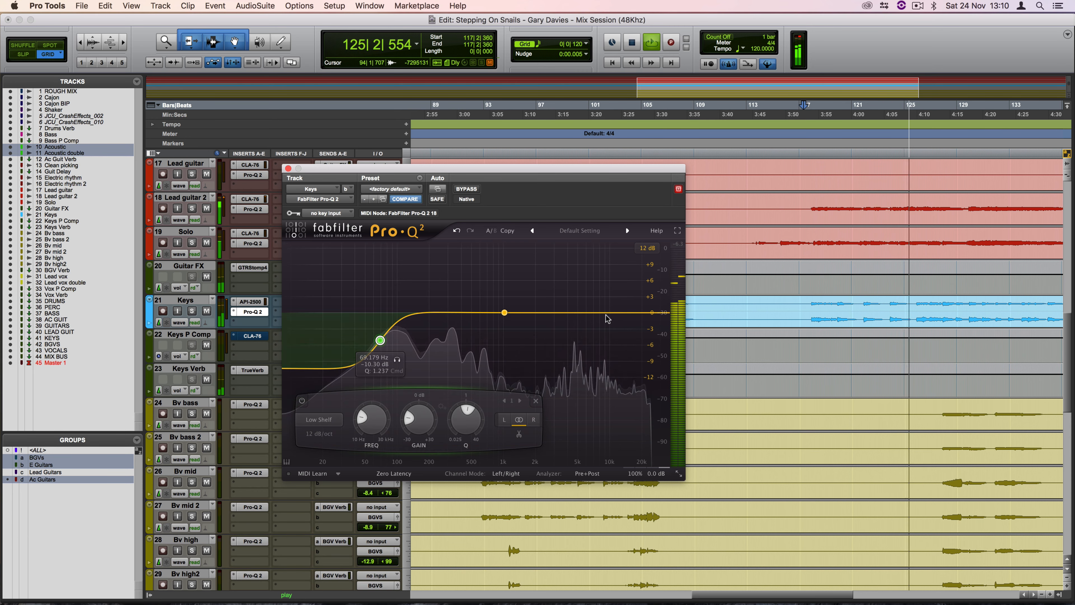
{"action": "left_click_drag", "start_coordinate": [610, 312], "coordinate": [615, 292]}
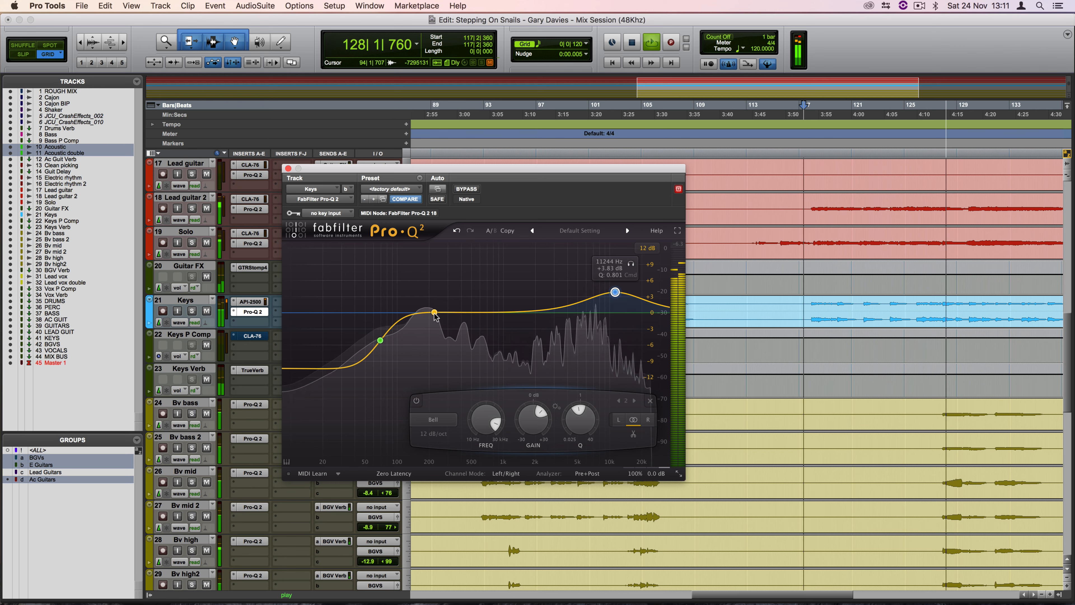
{"action": "left_click_drag", "start_coordinate": [380, 341], "coordinate": [362, 341]}
Step: Add a bell boost at about 200 Hz, +5.1 dB, and a narrow cut at about 455 Hz, -7.1 dB, to the Keys equalizer
{"action": "left_click_drag", "start_coordinate": [427, 312], "coordinate": [429, 285]}
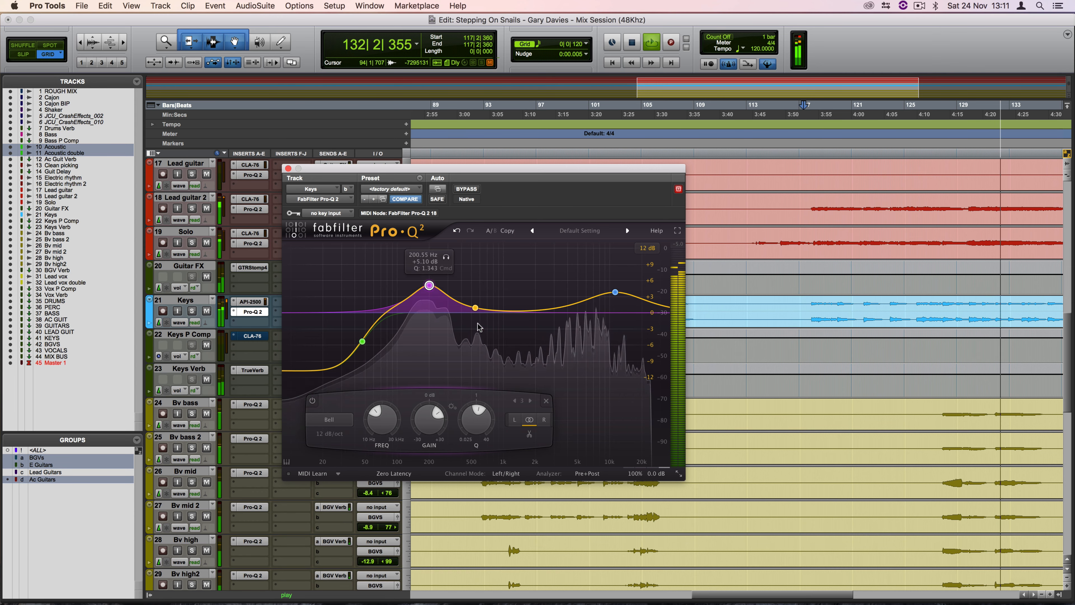
{"action": "left_click_drag", "start_coordinate": [484, 308], "coordinate": [465, 353]}
{"action": "key", "text": "super"}
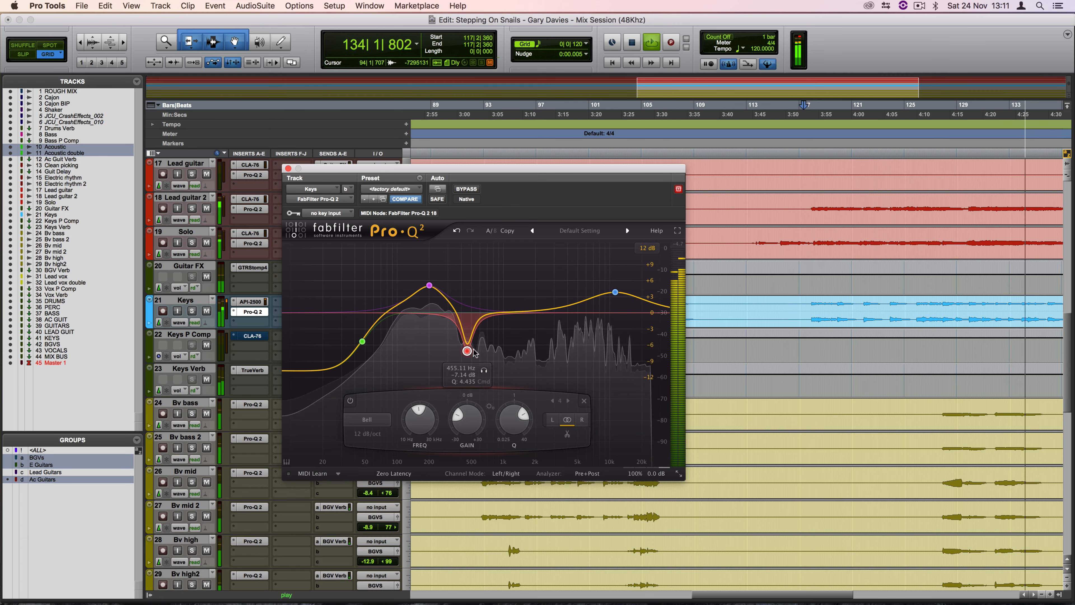
Step: Add a narrow cut near 2 kHz at about -6 dB to the Keys equalizer, and ease the low-mid cut to about 467 Hz, -5.2 dB
{"action": "left_click", "coordinate": [536, 338]}
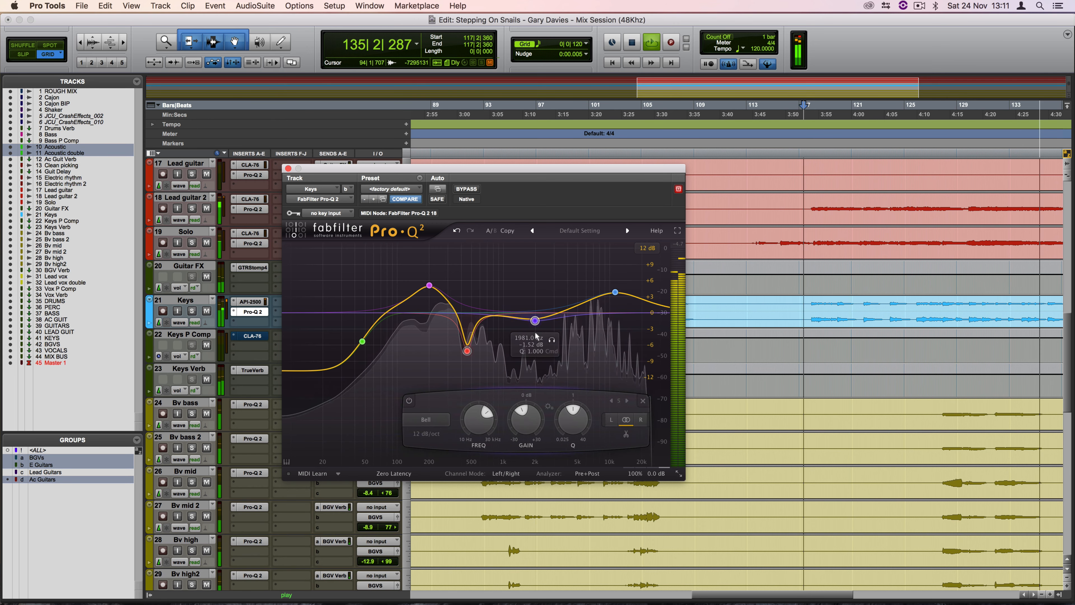
{"action": "key", "text": "super"}
{"action": "left_click_drag", "start_coordinate": [535, 345], "coordinate": [557, 326]}
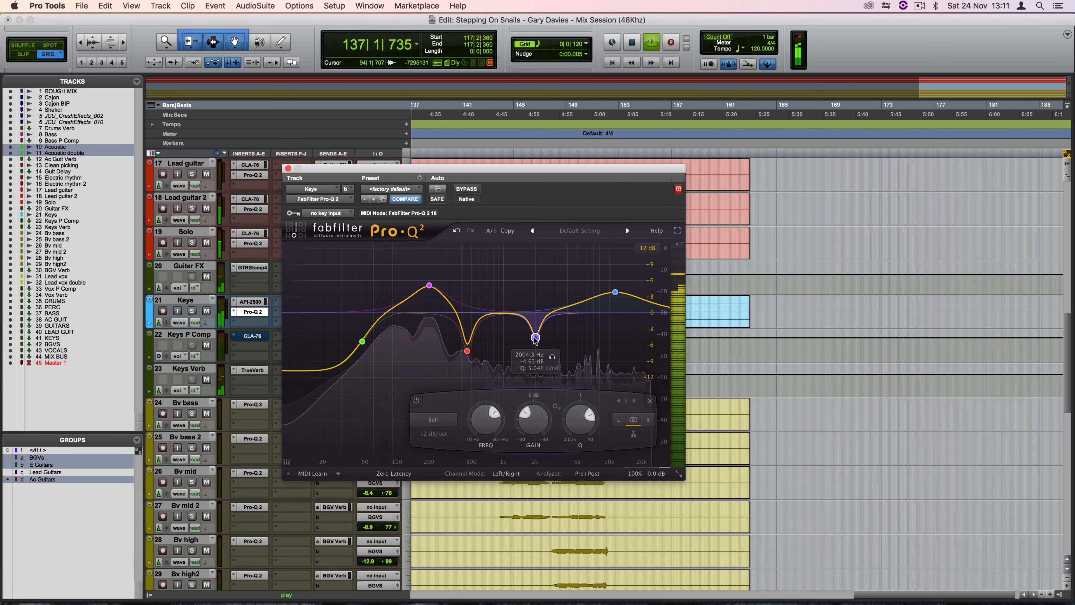
{"action": "left_click_drag", "start_coordinate": [467, 354], "coordinate": [468, 339]}
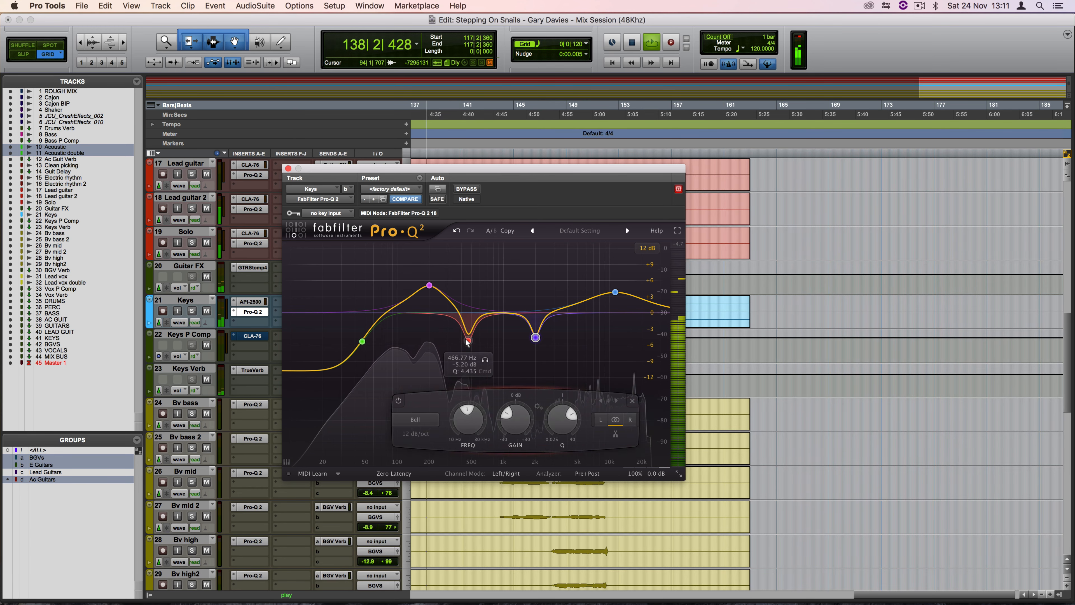
{"action": "left_click_drag", "start_coordinate": [537, 344], "coordinate": [537, 349]}
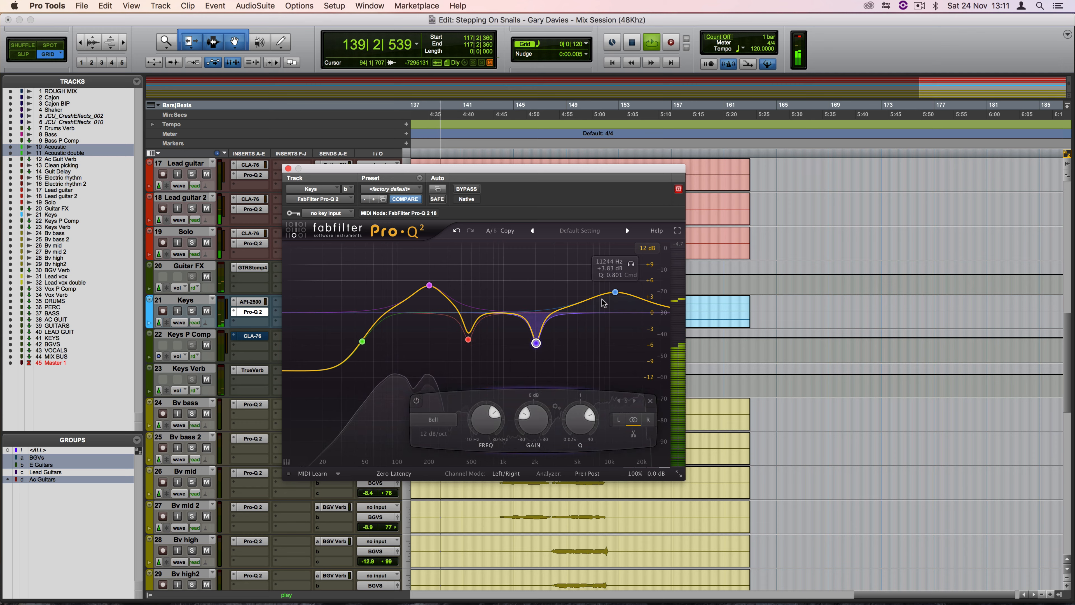
Step: Move the Keys equalizer's high boost to about 13.5 kHz, +5 dB, and reduce the 200 Hz boost to about +3.6 dB
{"action": "left_click", "coordinate": [616, 293], "text": "super"}
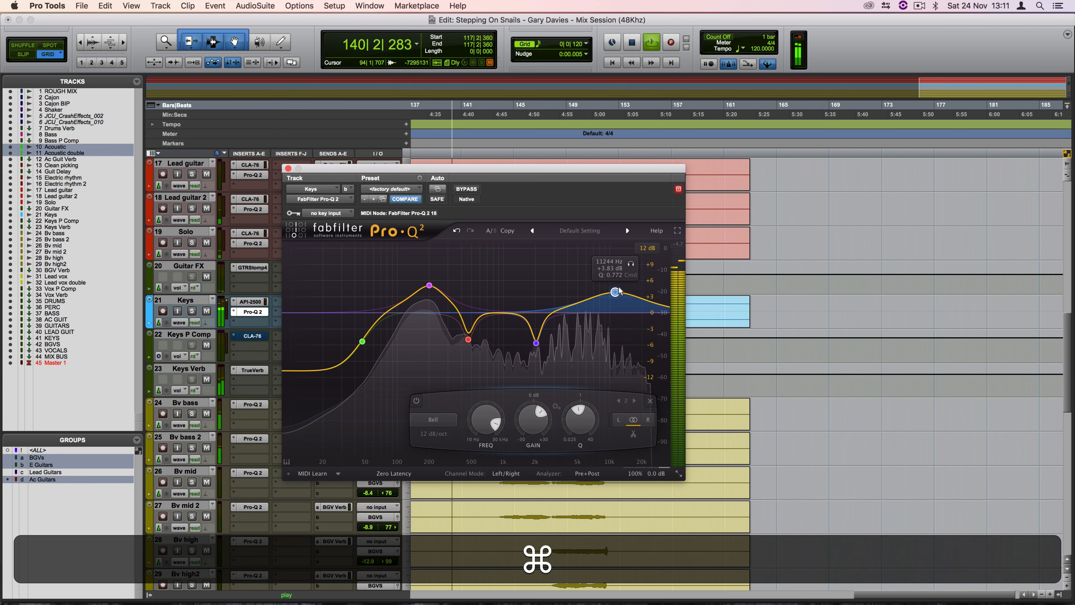
{"action": "left_click_drag", "start_coordinate": [617, 293], "coordinate": [621, 298]}
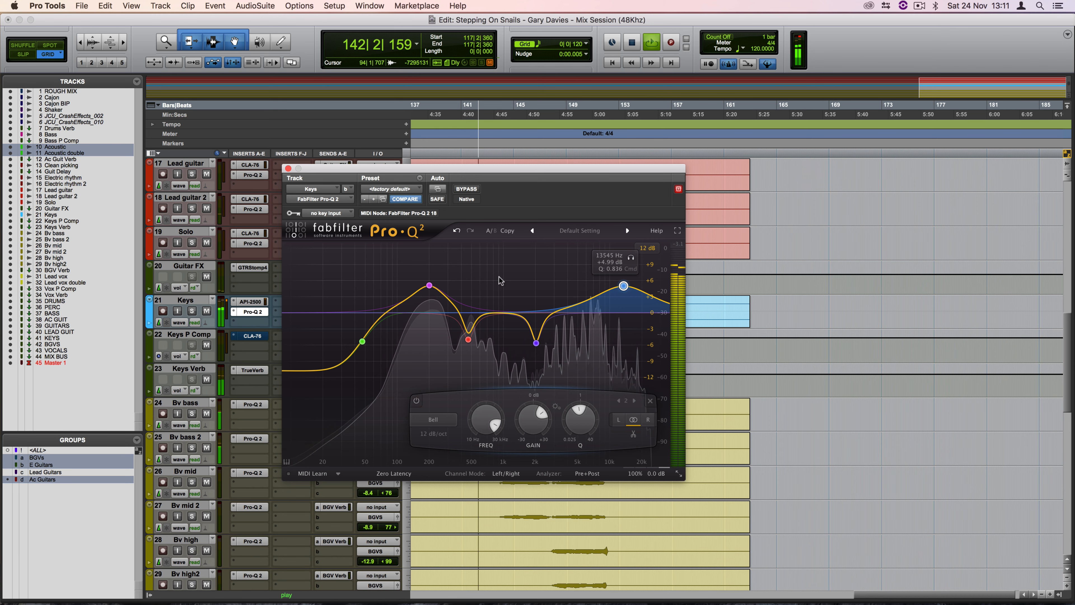
{"action": "left_click_drag", "start_coordinate": [429, 286], "coordinate": [429, 294]}
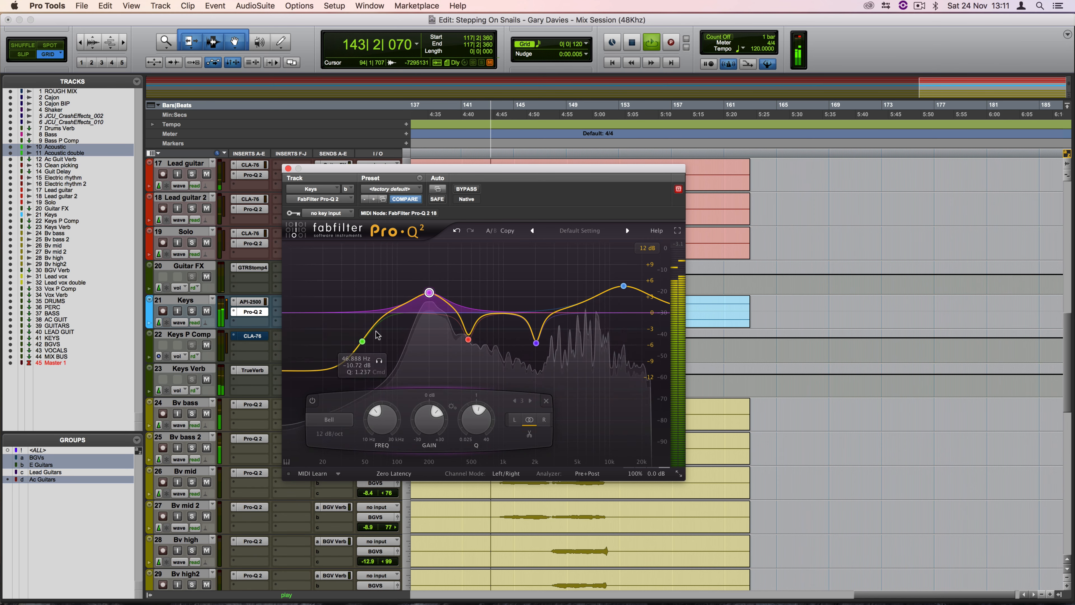
Step: Move the Keys equalizer's low shelf to about 72 Hz at -11.1 dB and close the equalizer
{"action": "left_click_drag", "start_coordinate": [365, 343], "coordinate": [385, 344]}
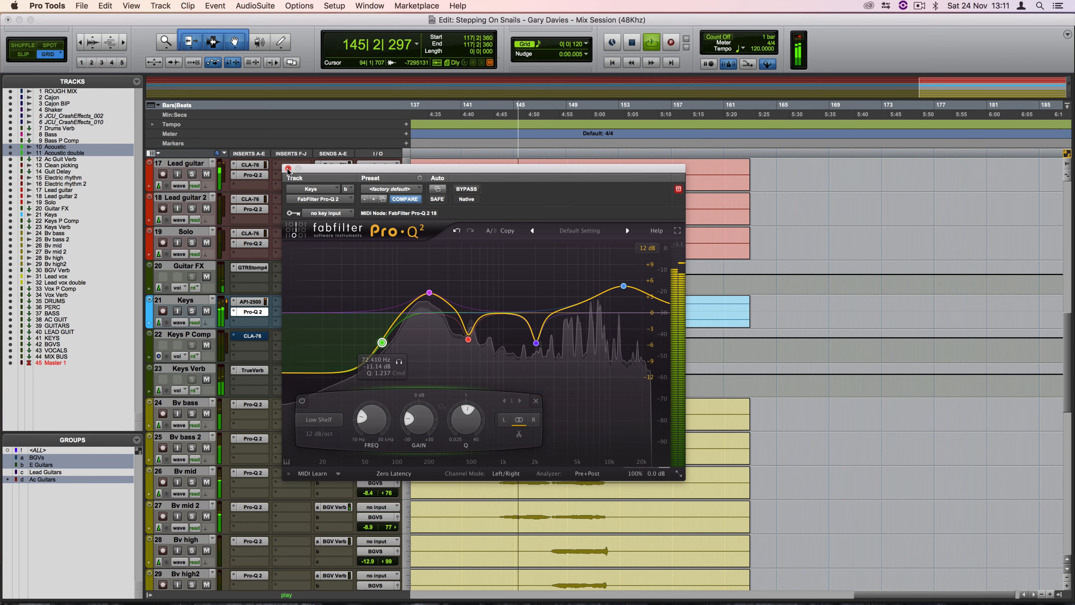
{"action": "key", "text": "super+w"}
{"action": "key", "text": "super"}
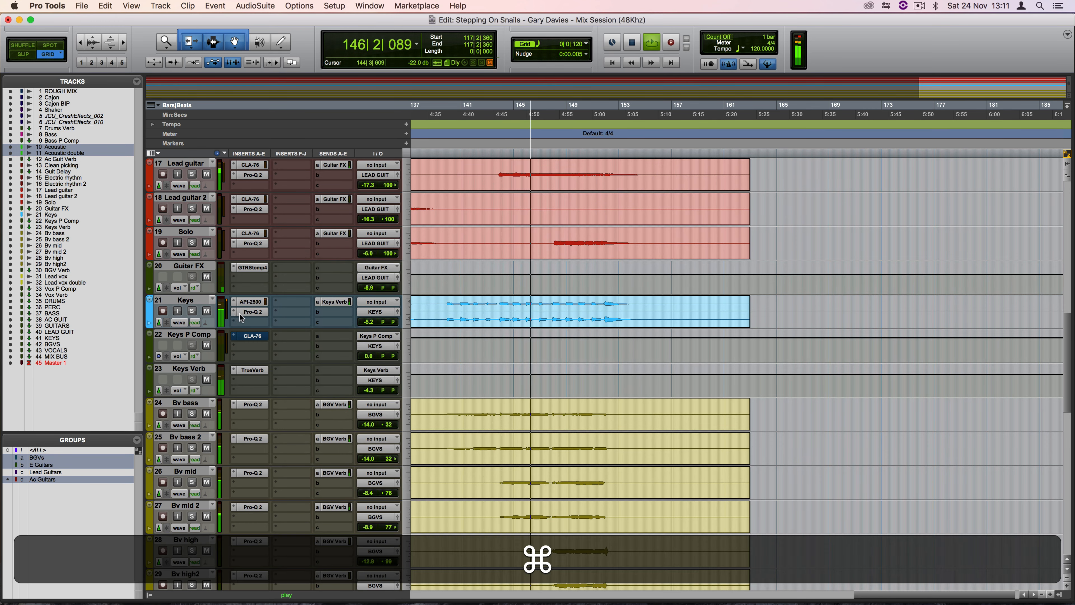